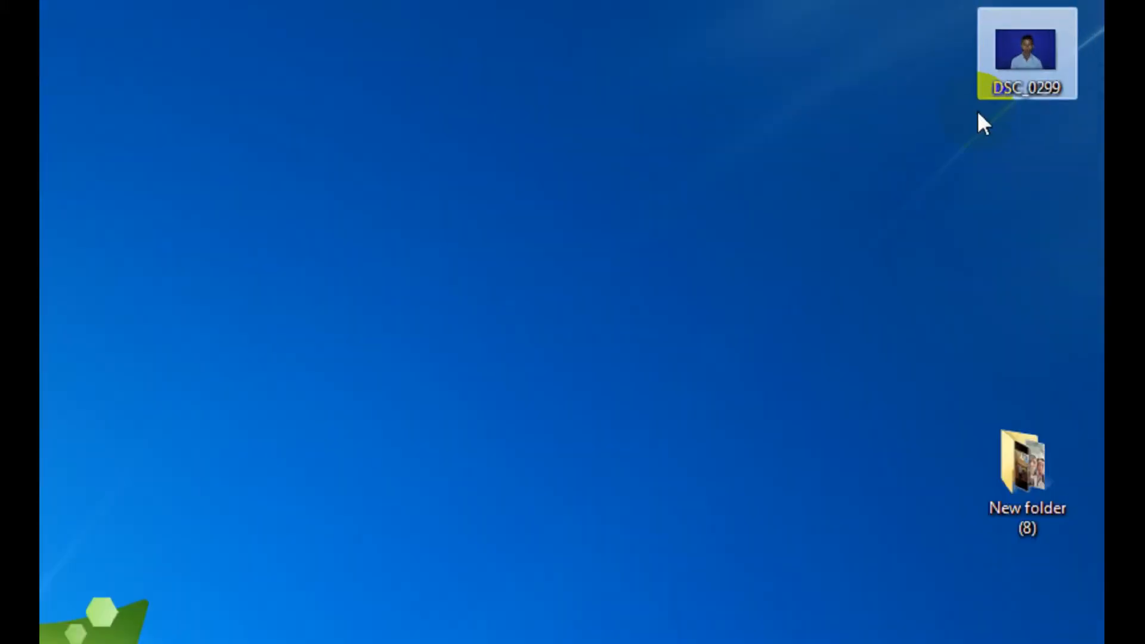
Open the DSC_0299 photo from the desktop in Photoshop.
{"action": "left_click_drag", "start_coordinate": [984, 75], "coordinate": [90, 594]}
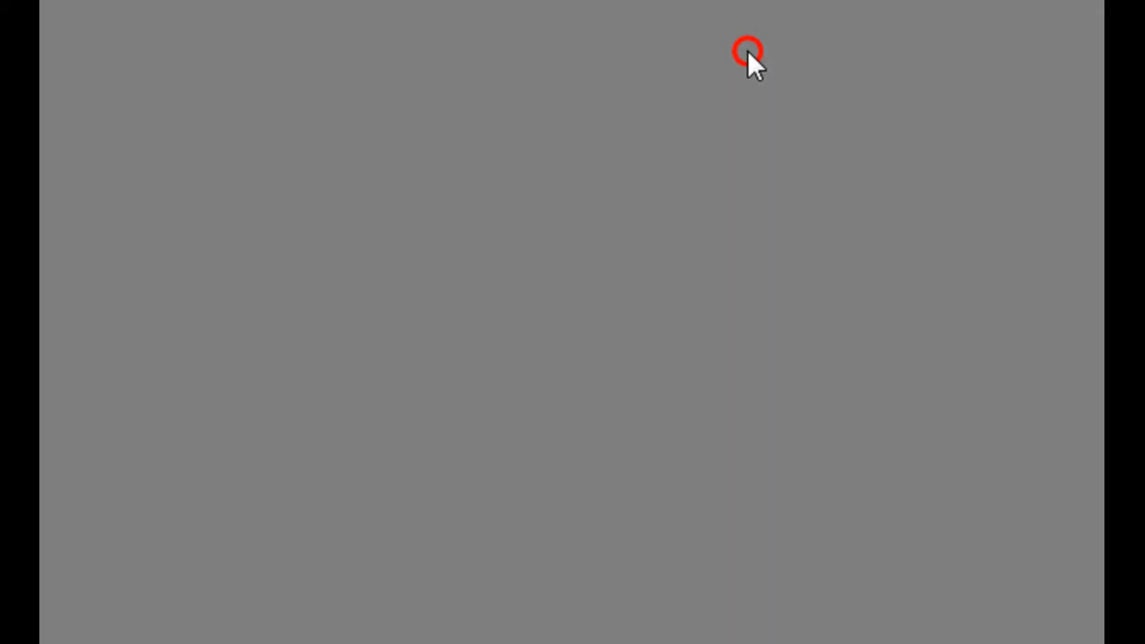
{"action": "left_click_drag", "start_coordinate": [749, 59], "coordinate": [839, 74]}
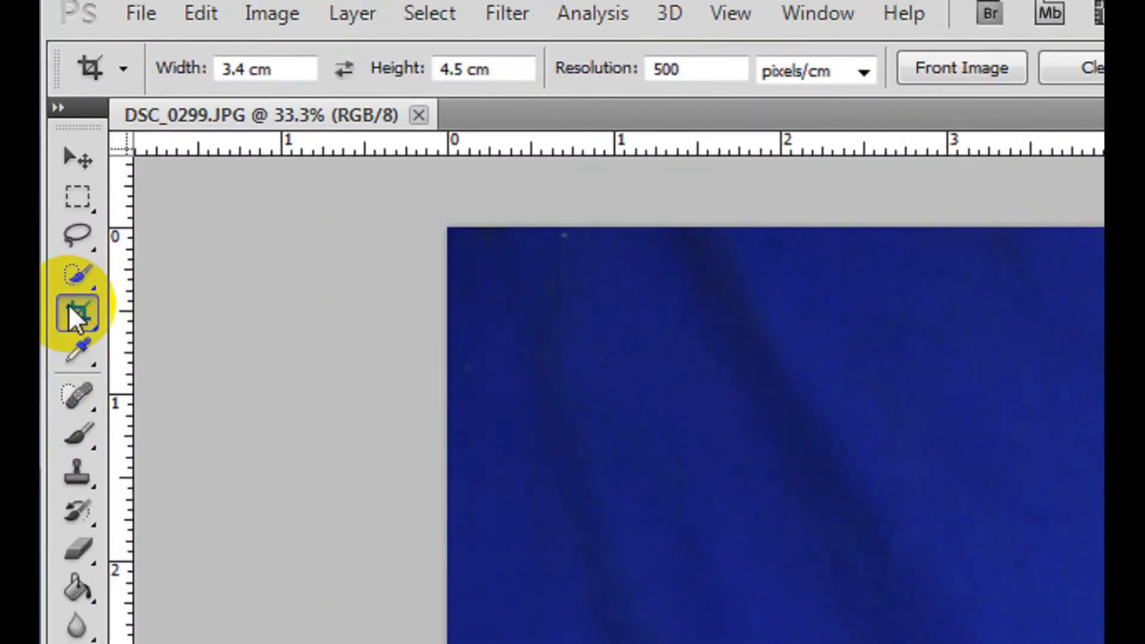
Crop the photo to the subject's head and shoulders at 3.4 × 4.5 cm and 500 pixels/cm.
{"action": "left_click_drag", "start_coordinate": [245, 69], "coordinate": [221, 75]}
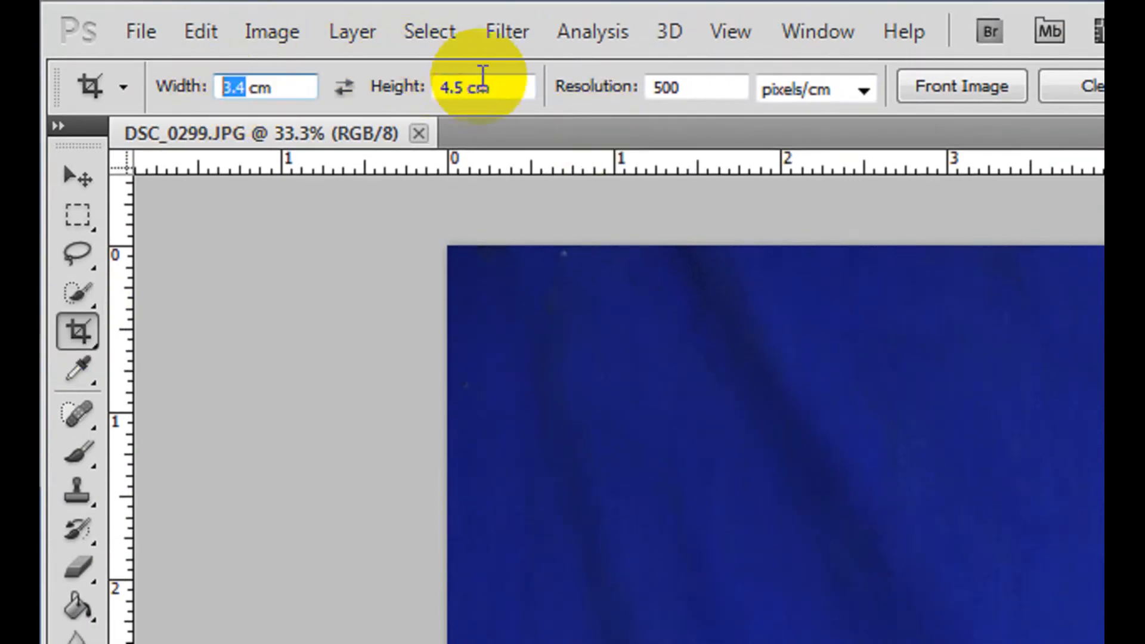
{"action": "left_click_drag", "start_coordinate": [455, 88], "coordinate": [429, 92]}
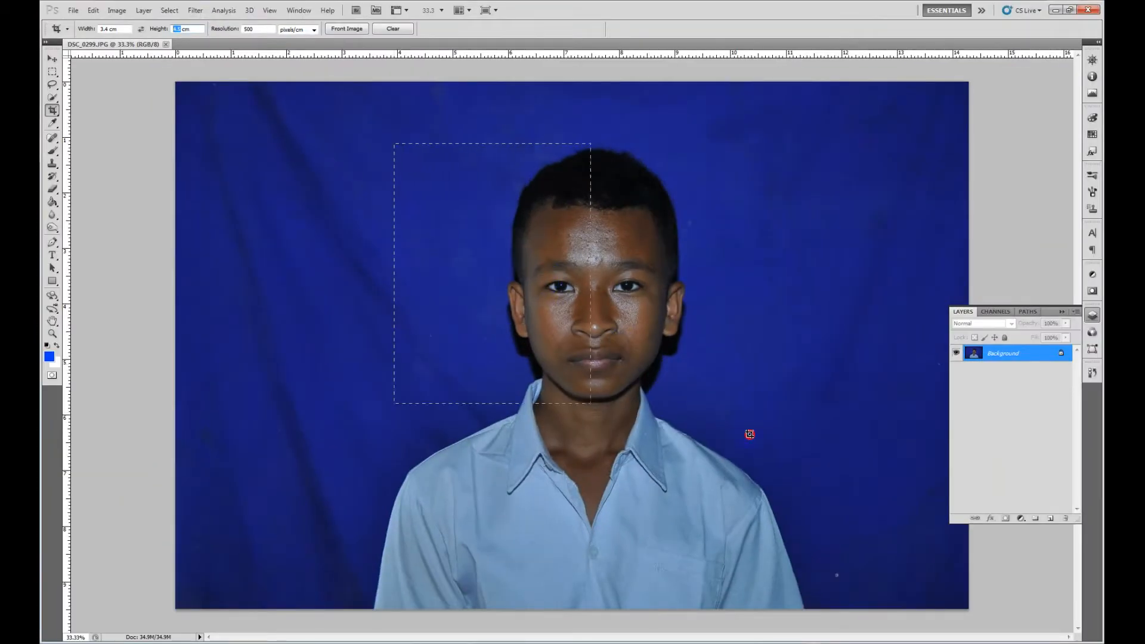
{"action": "left_click_drag", "start_coordinate": [750, 434], "coordinate": [938, 585]}
{"action": "left_click_drag", "start_coordinate": [561, 485], "coordinate": [585, 473]}
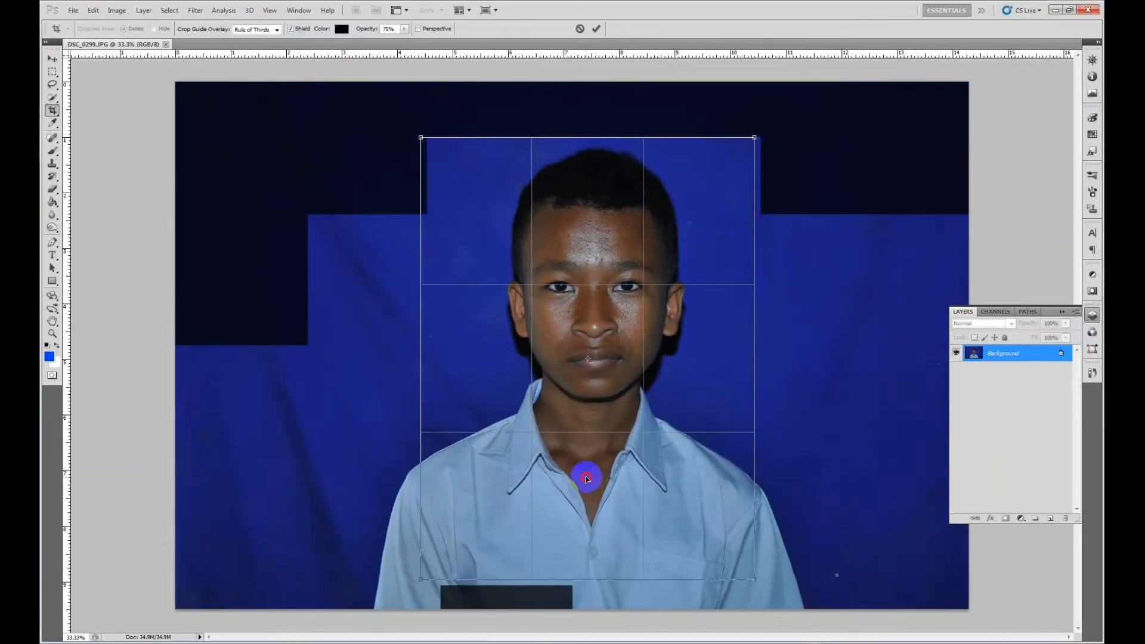
{"action": "left_click_drag", "start_coordinate": [575, 396], "coordinate": [574, 385]}
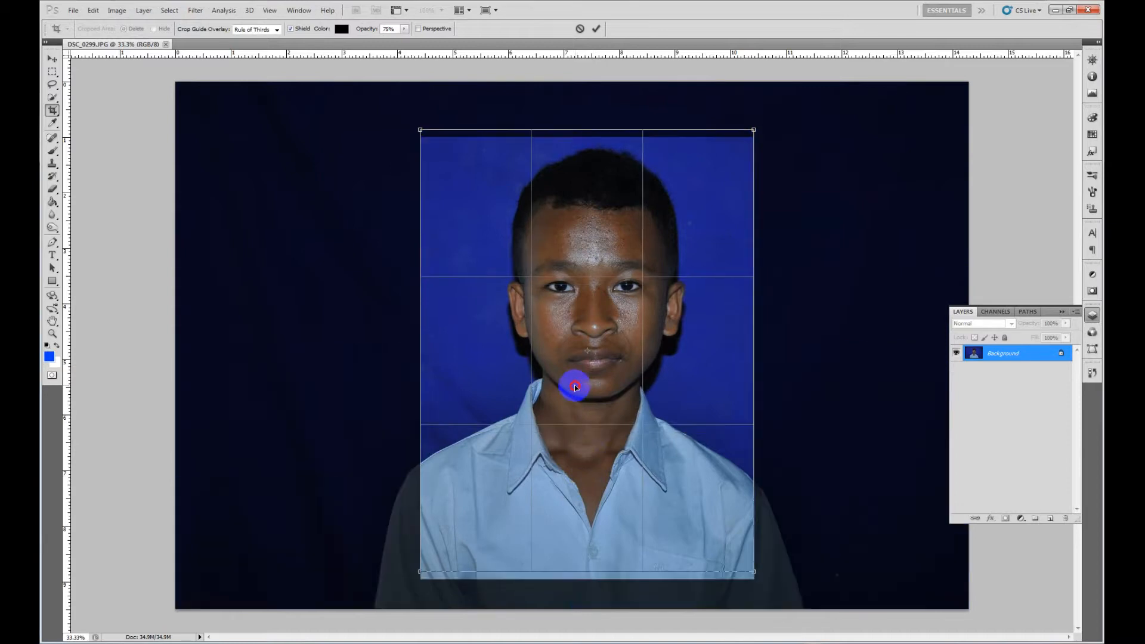
{"action": "key", "text": "Return"}
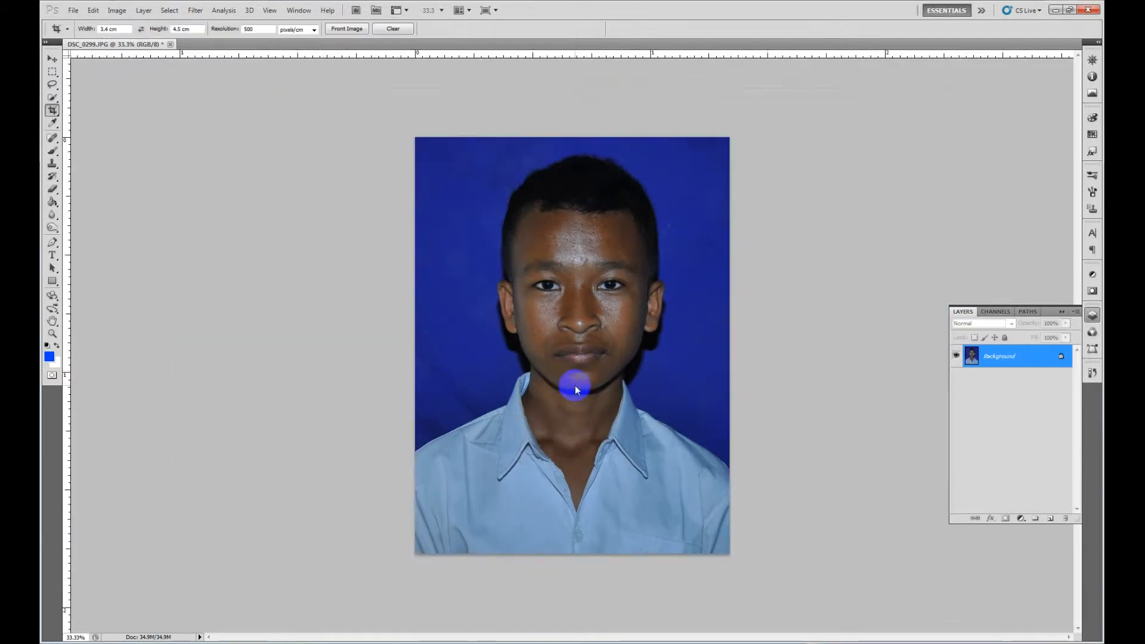
Brighten the photo with Curves, raising the RGB midtone point to about input 86, output 145.
{"action": "left_click", "coordinate": [52, 58]}
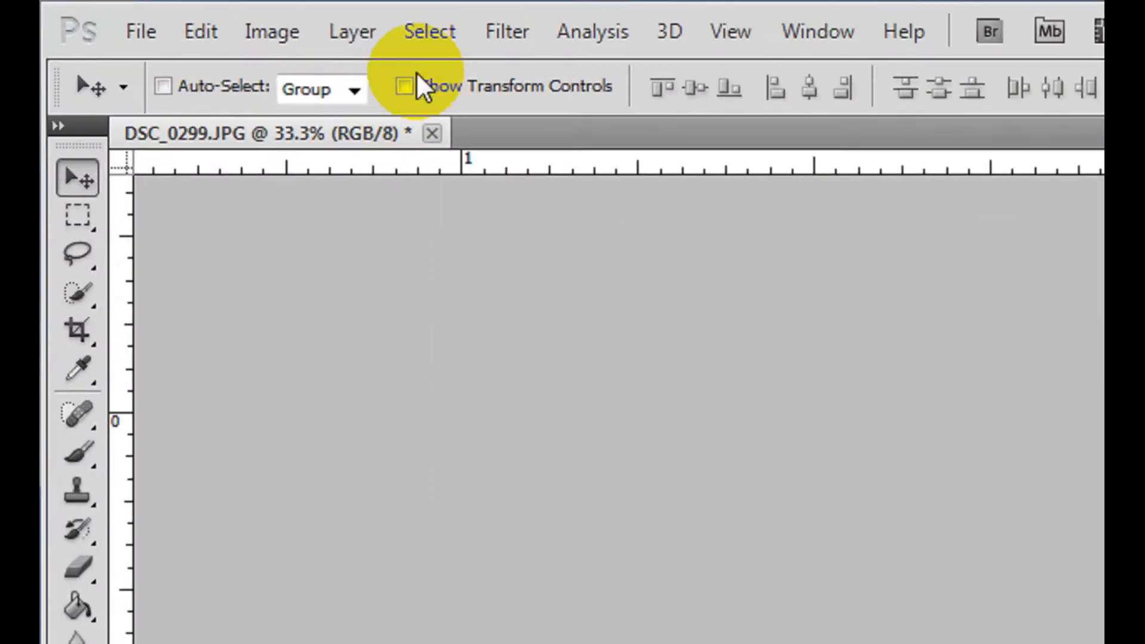
{"action": "left_click", "coordinate": [113, 12]}
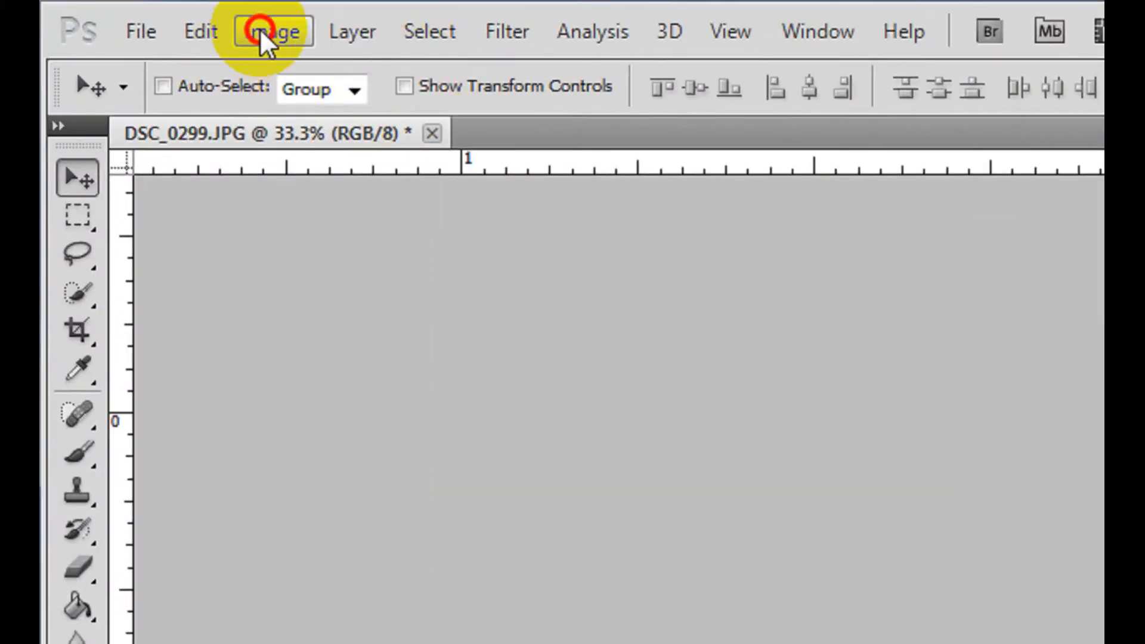
{"action": "mouse_move", "coordinate": [325, 113]}
{"action": "left_click", "coordinate": [707, 179]}
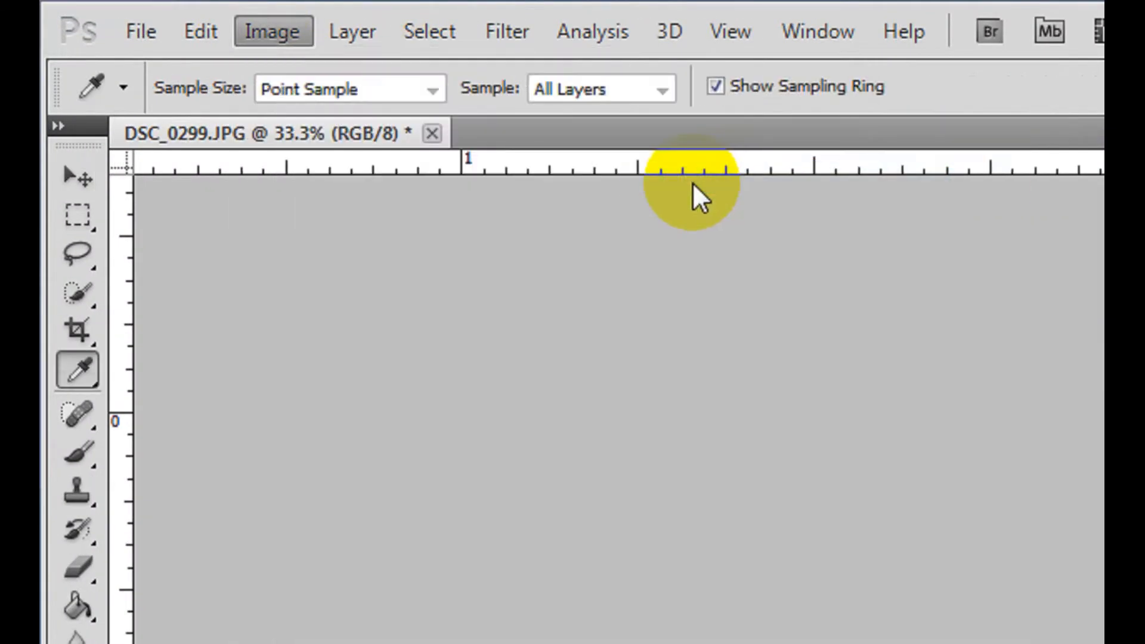
{"action": "left_click", "coordinate": [726, 423]}
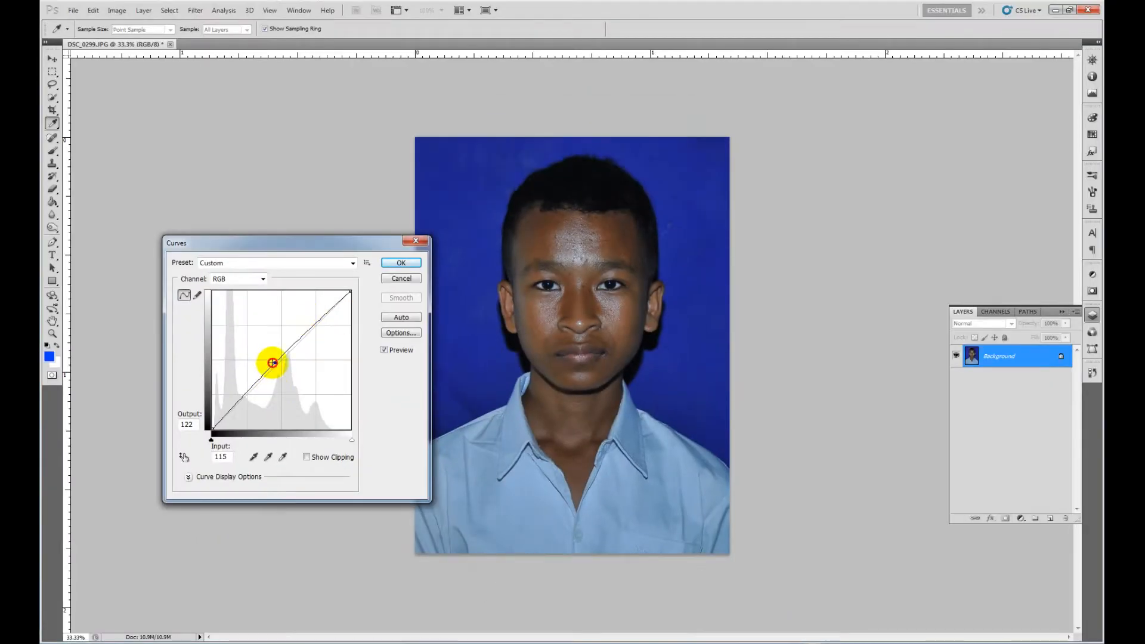
{"action": "left_click_drag", "start_coordinate": [725, 424], "coordinate": [712, 414]}
{"action": "left_click_drag", "start_coordinate": [270, 360], "coordinate": [257, 351]}
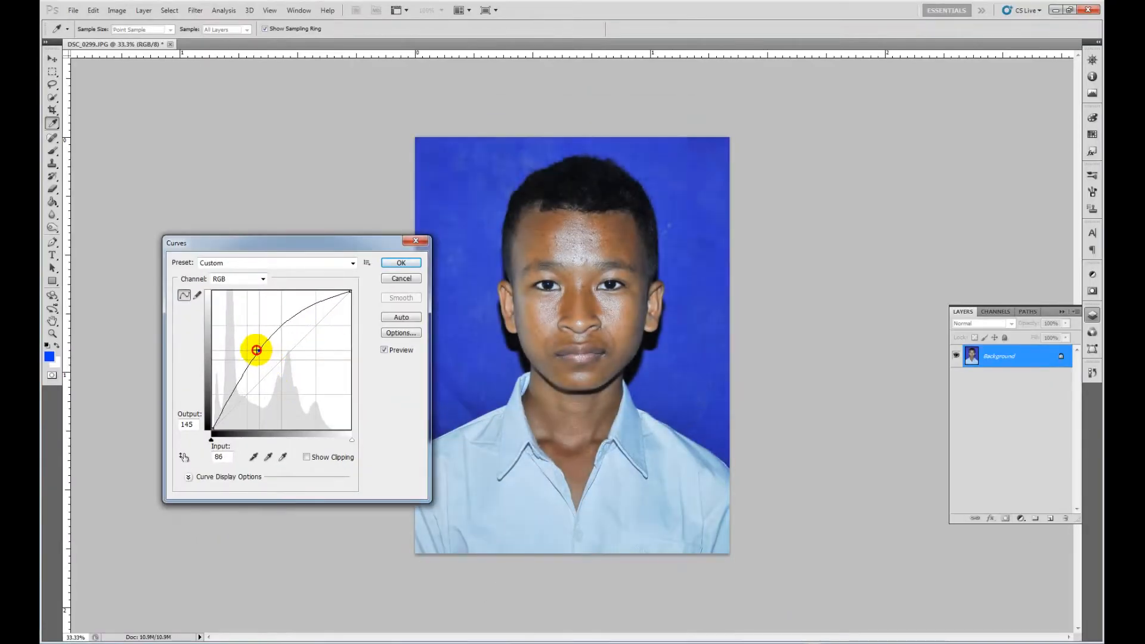
{"action": "left_click", "coordinate": [401, 267]}
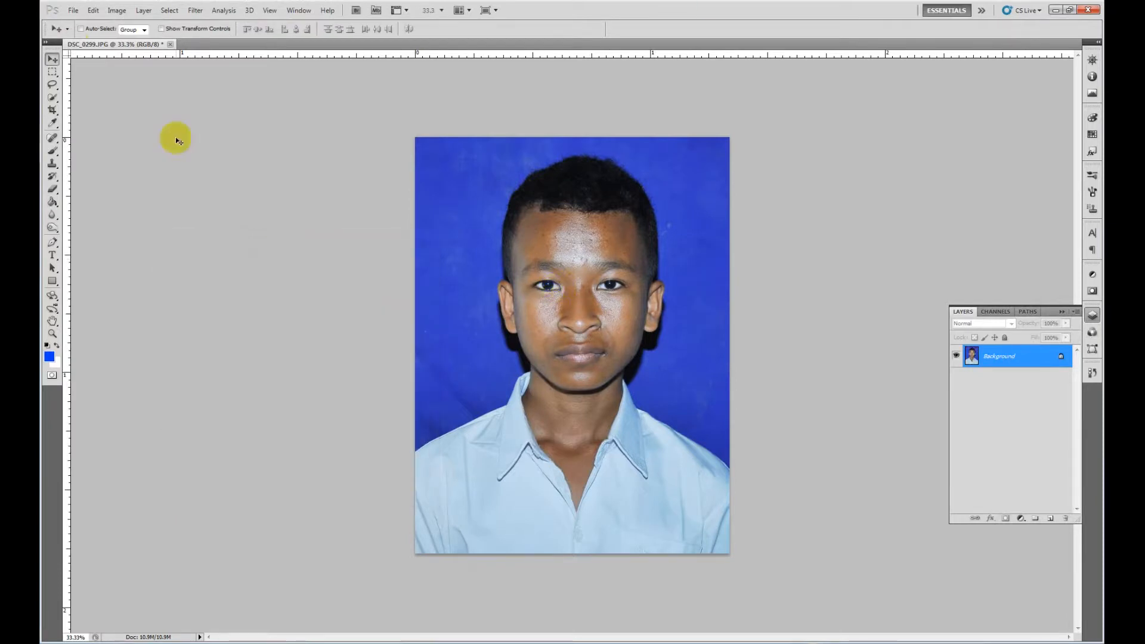
Select the whole blue backdrop around the subject with the Quick Selection tool.
{"action": "left_click", "coordinate": [52, 97]}
{"action": "mouse_move", "coordinate": [462, 178]}
{"action": "left_mouse_down"}
{"action": "mouse_move", "coordinate": [406, 271]}
{"action": "mouse_move", "coordinate": [405, 346]}
{"action": "left_mouse_up"}
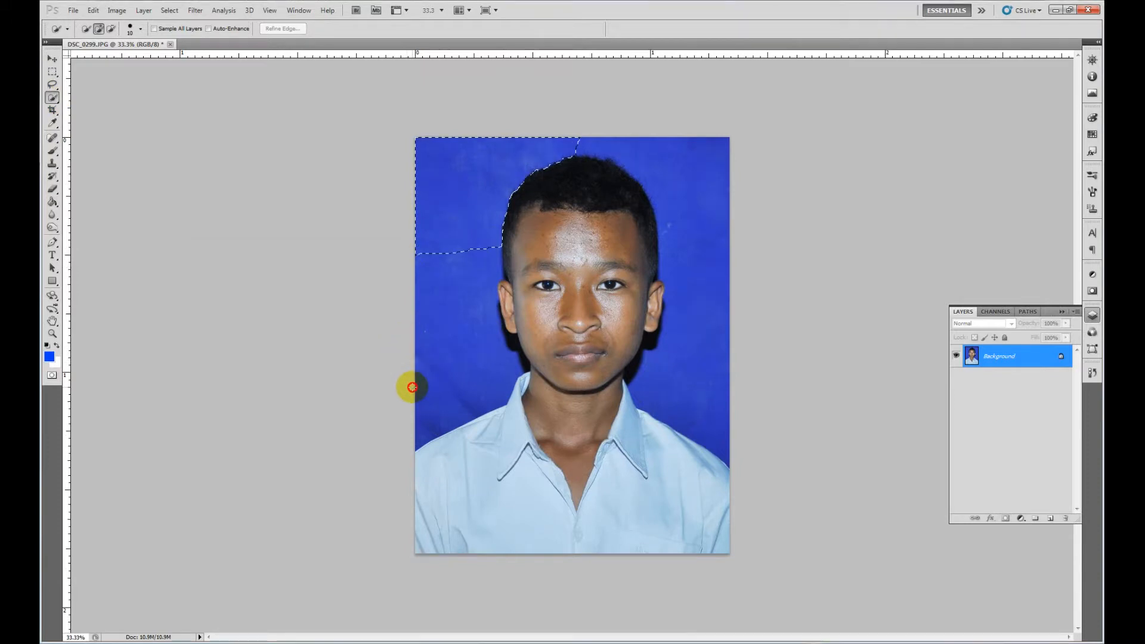
{"action": "left_click_drag", "start_coordinate": [654, 174], "coordinate": [639, 159]}
{"action": "mouse_move", "coordinate": [709, 339]}
{"action": "left_mouse_down"}
{"action": "mouse_move", "coordinate": [671, 404]}
{"action": "mouse_move", "coordinate": [654, 369]}
{"action": "mouse_move", "coordinate": [709, 374]}
{"action": "left_mouse_up"}
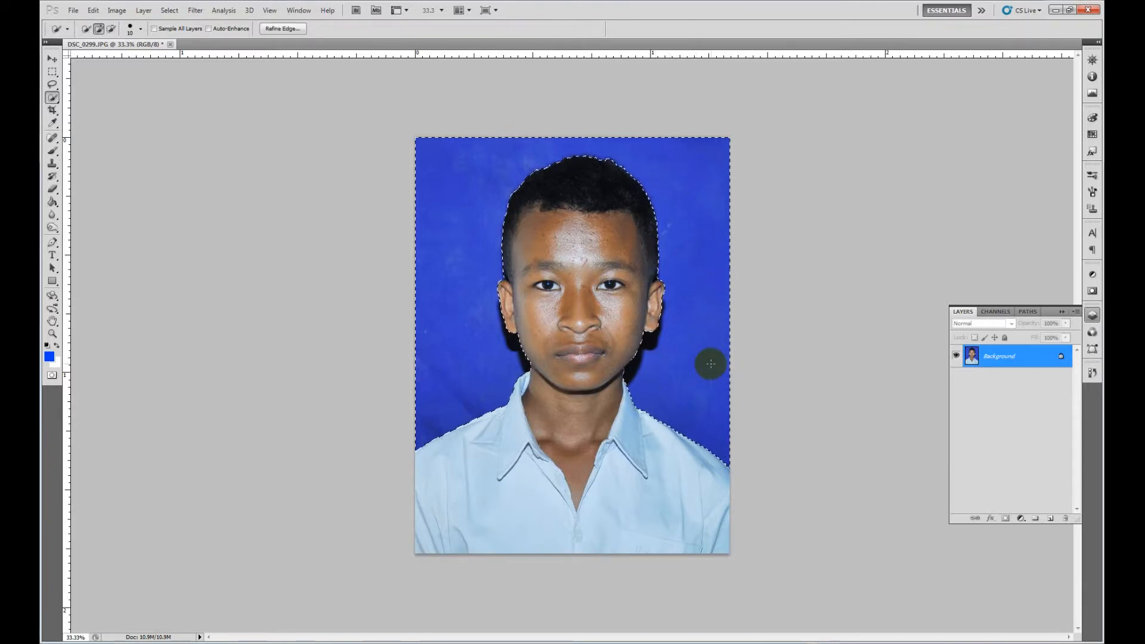
{"action": "left_click", "coordinate": [52, 59]}
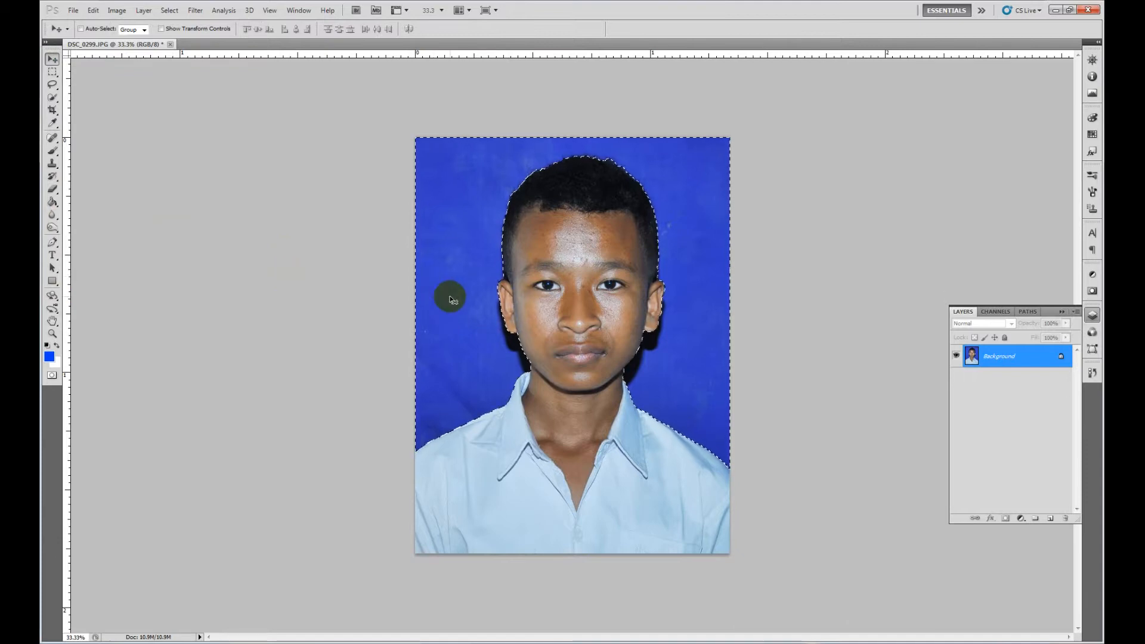
Fill the selected backdrop with the solid blue foreground colour and clear the selection.
{"action": "key", "text": "alt+BackSpace"}
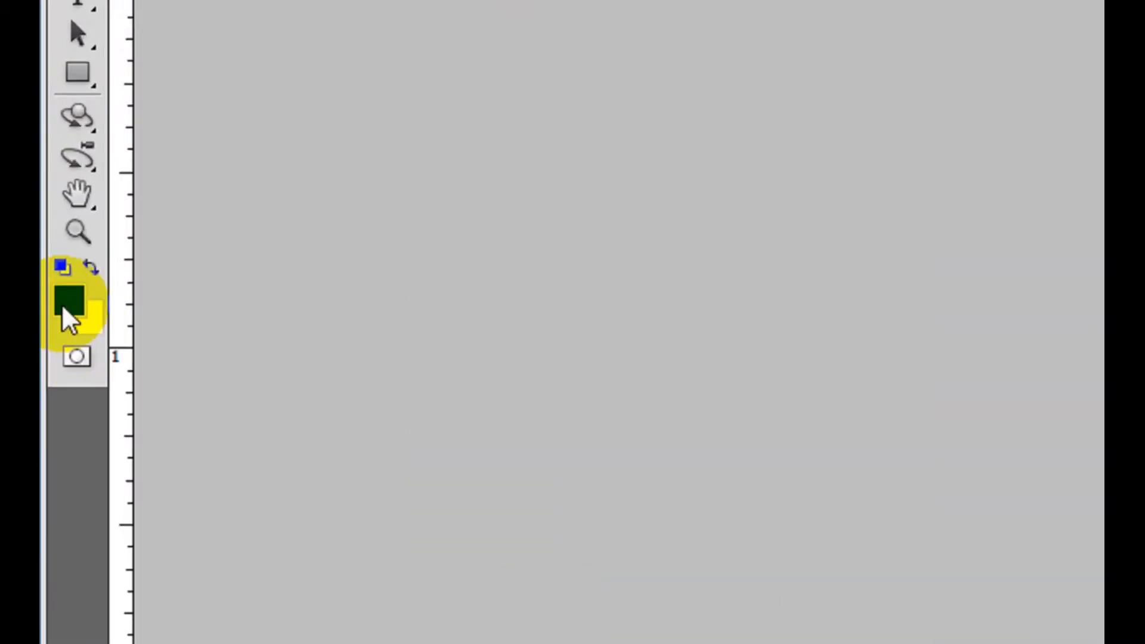
{"action": "left_click", "coordinate": [52, 202]}
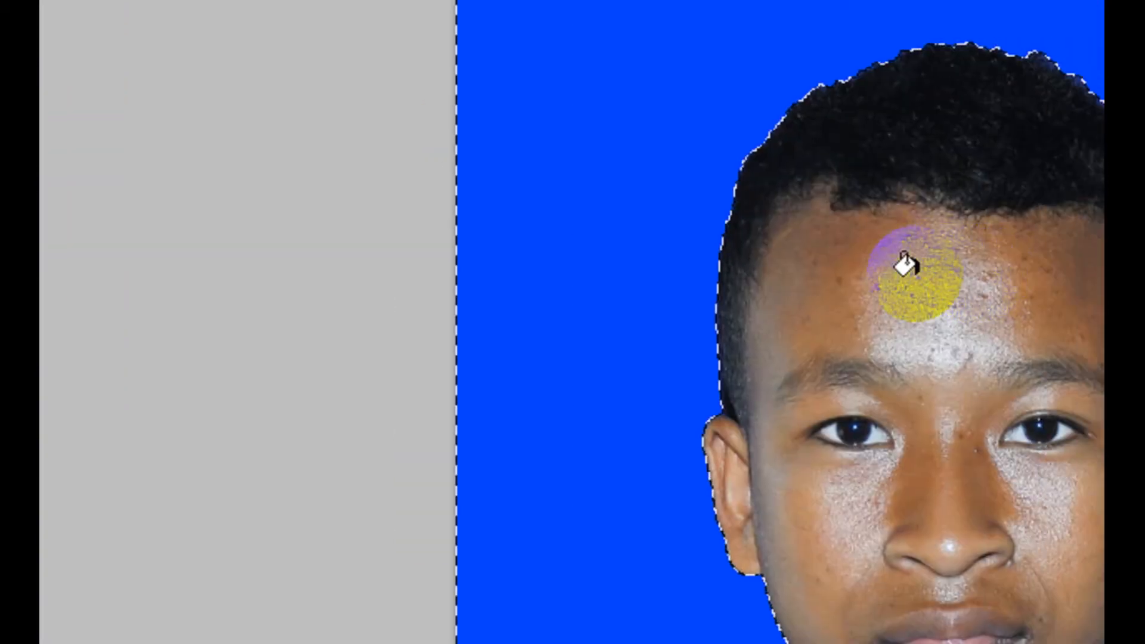
{"action": "left_click", "coordinate": [709, 156]}
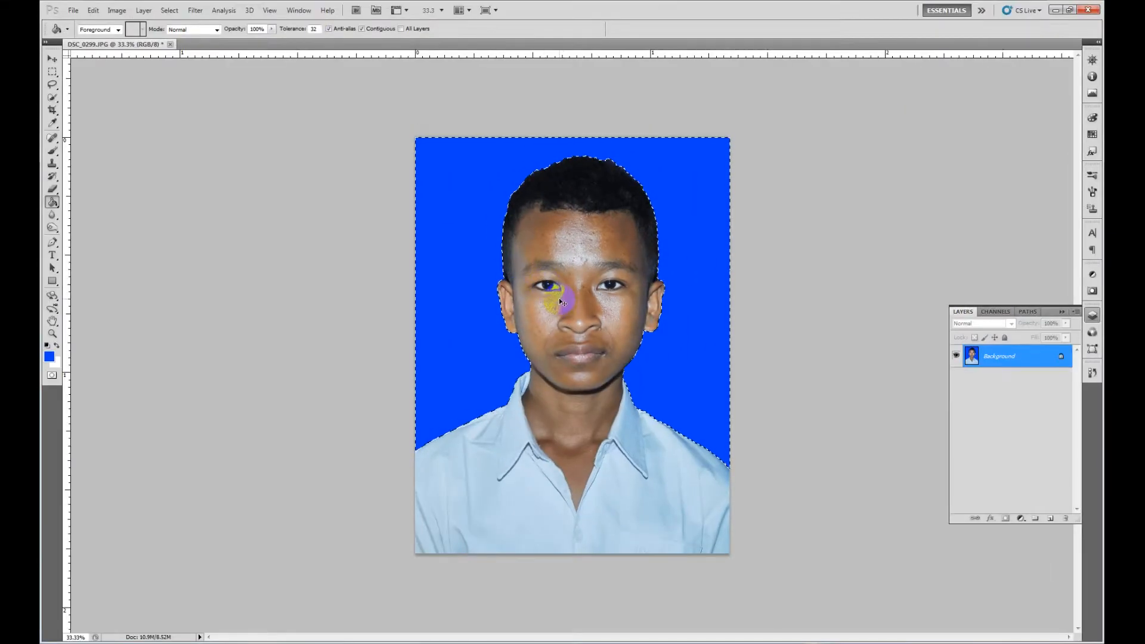
{"action": "key", "text": "ctrl+0"}
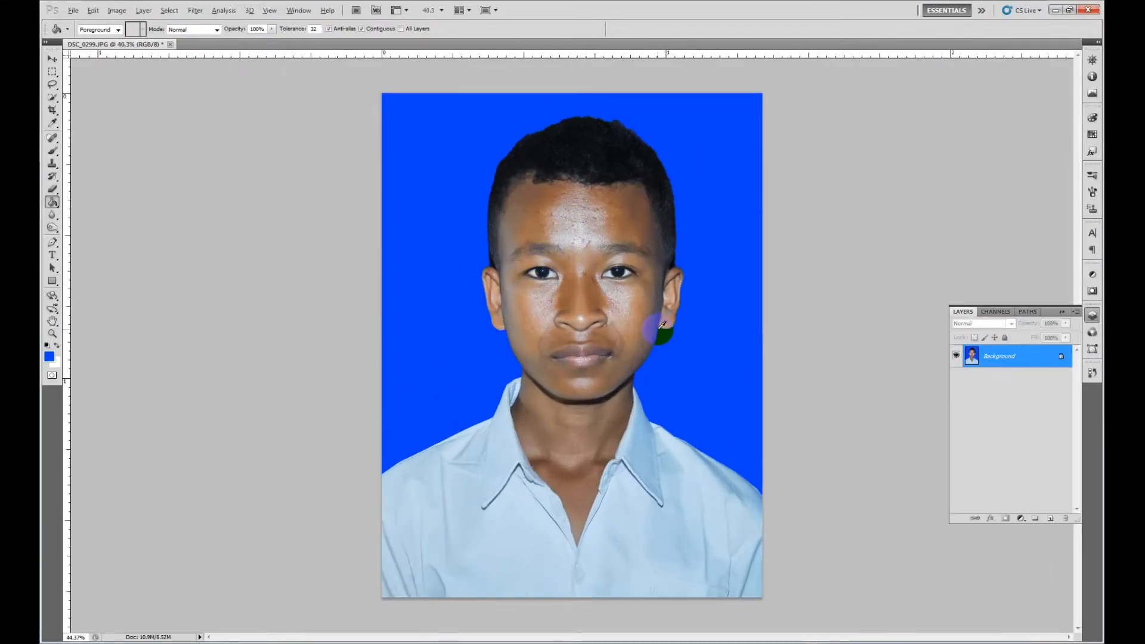
Use Selective Color to set the Black amount to about -62% for Reds and +31% for Blacks.
{"action": "left_click", "coordinate": [116, 10]}
{"action": "mouse_move", "coordinate": [135, 37]}
{"action": "left_click", "coordinate": [301, 197]}
{"action": "left_click_drag", "start_coordinate": [743, 93], "coordinate": [845, 165]}
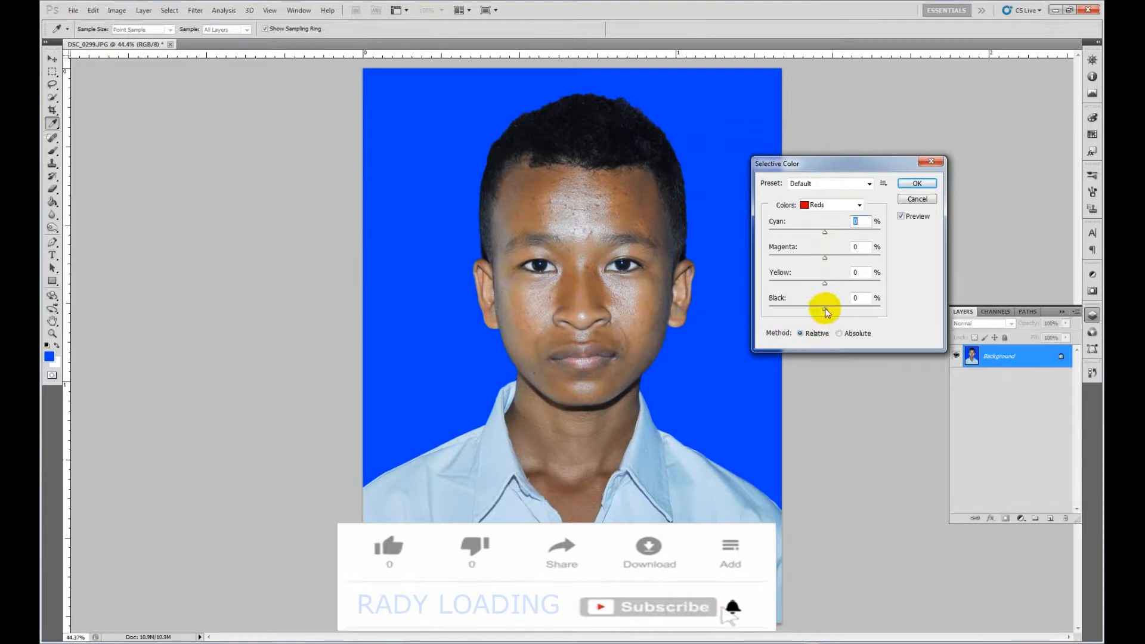
{"action": "left_click_drag", "start_coordinate": [818, 309], "coordinate": [790, 310]}
{"action": "left_click", "coordinate": [832, 205]}
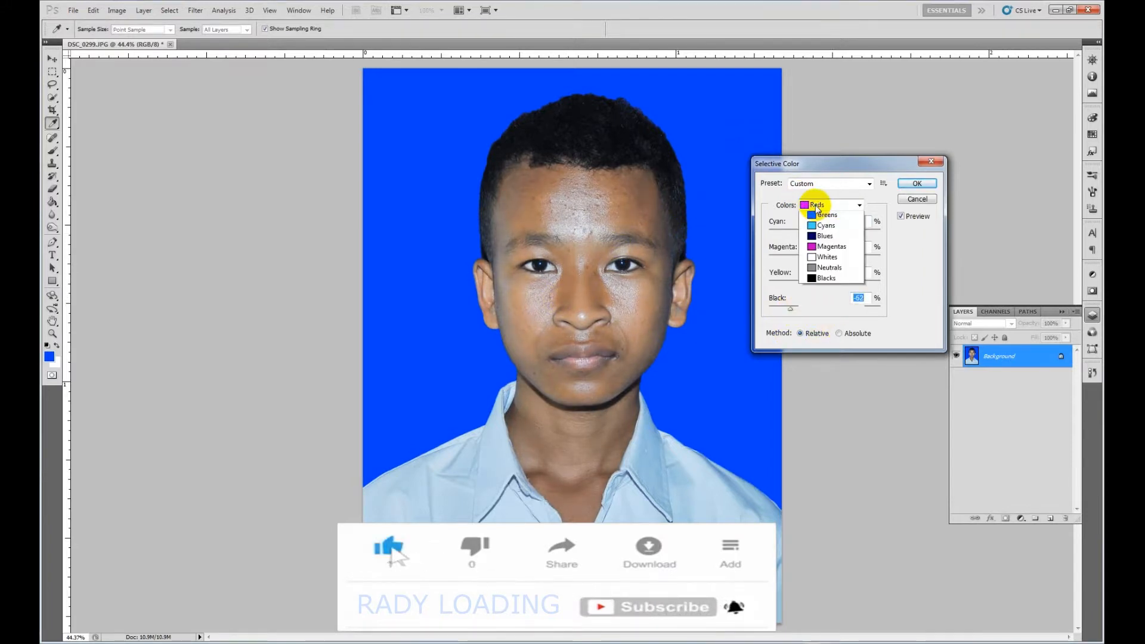
{"action": "left_click", "coordinate": [817, 301]}
{"action": "left_click_drag", "start_coordinate": [825, 309], "coordinate": [837, 313]}
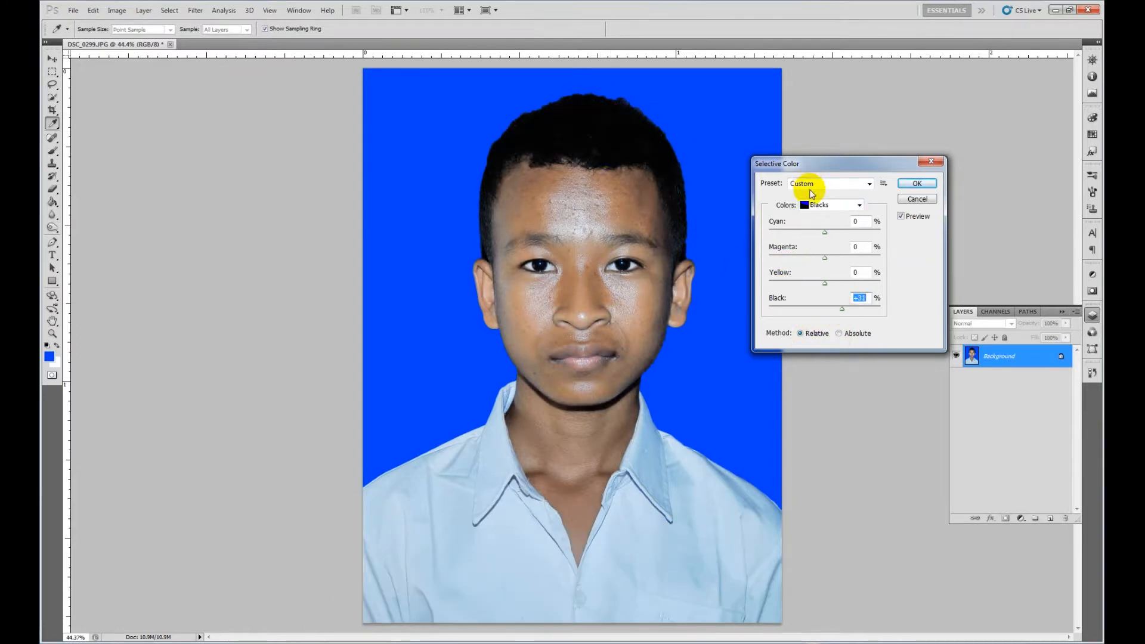
Set the Black amount of Neutrals to about -15%, apply Selective Color, and refill the backdrop with the blue foreground colour.
{"action": "left_click", "coordinate": [818, 204]}
{"action": "left_click", "coordinate": [820, 291]}
{"action": "left_click_drag", "start_coordinate": [826, 310], "coordinate": [818, 311]}
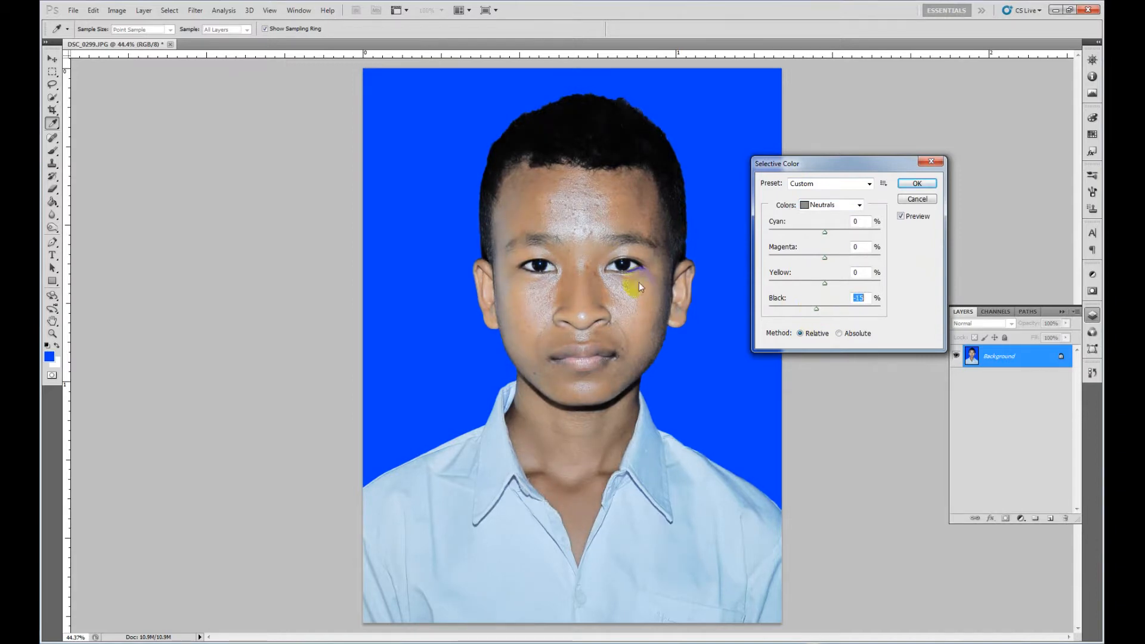
{"action": "left_click", "coordinate": [917, 183]}
{"action": "key", "text": "g"}
{"action": "left_click", "coordinate": [447, 216]}
Apply a midtone Color Balance with levels of about +6 red, +6 green and +17 blue.
{"action": "key", "text": "ctrl+b"}
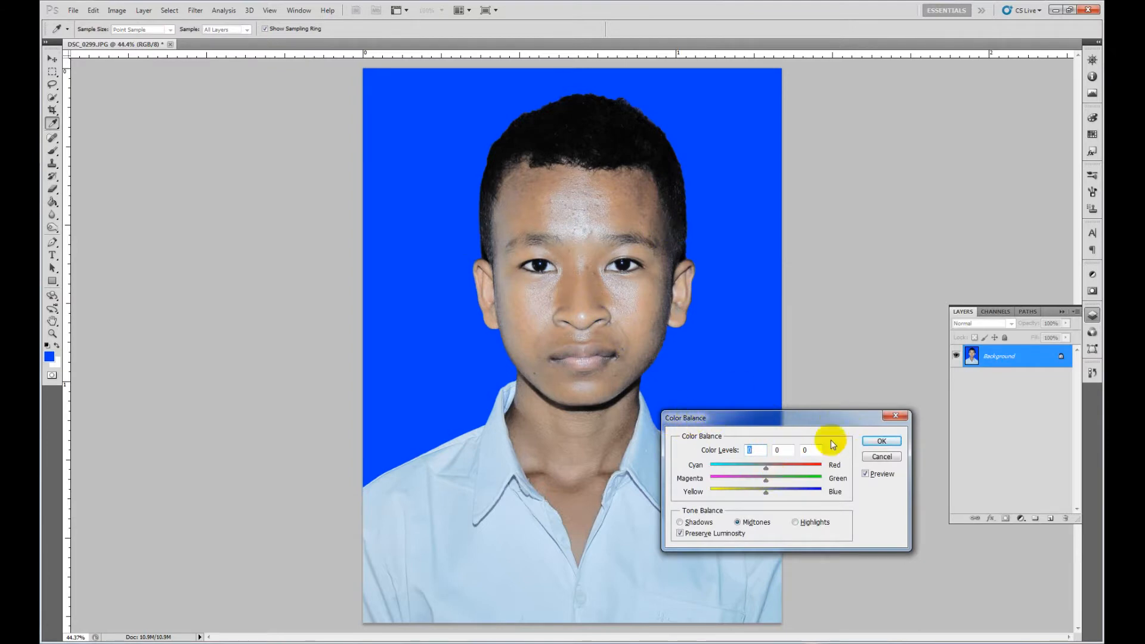
{"action": "left_click_drag", "start_coordinate": [756, 472], "coordinate": [755, 471]}
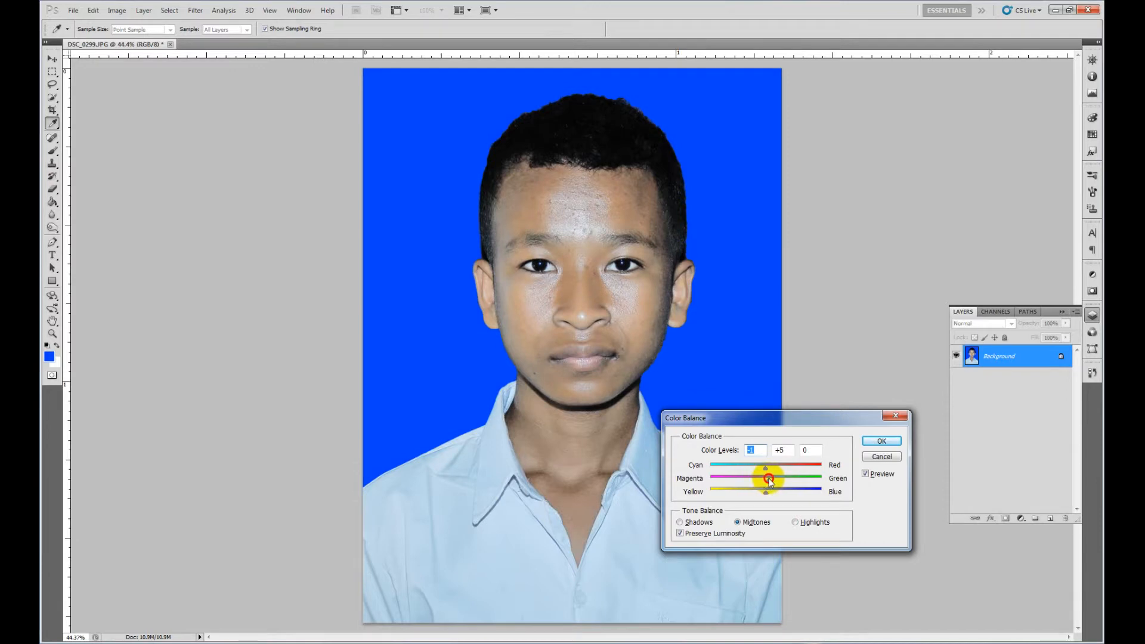
{"action": "left_click_drag", "start_coordinate": [771, 494], "coordinate": [764, 492]}
{"action": "left_click_drag", "start_coordinate": [770, 481], "coordinate": [773, 483]}
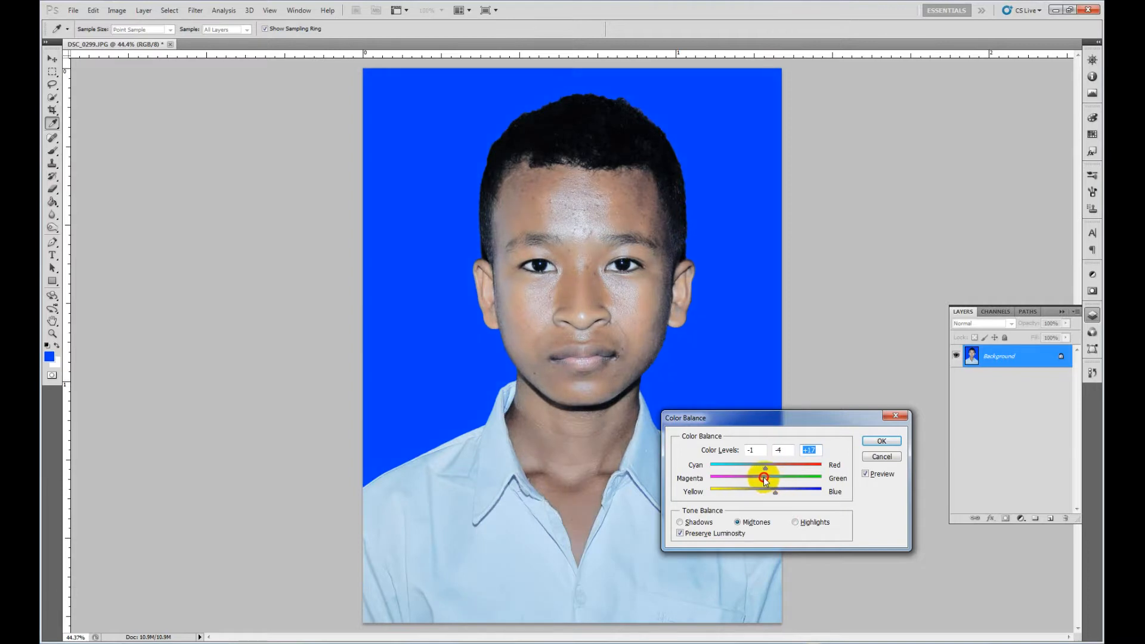
{"action": "left_click_drag", "start_coordinate": [765, 466], "coordinate": [756, 470]}
{"action": "left_click_drag", "start_coordinate": [766, 471], "coordinate": [770, 472]}
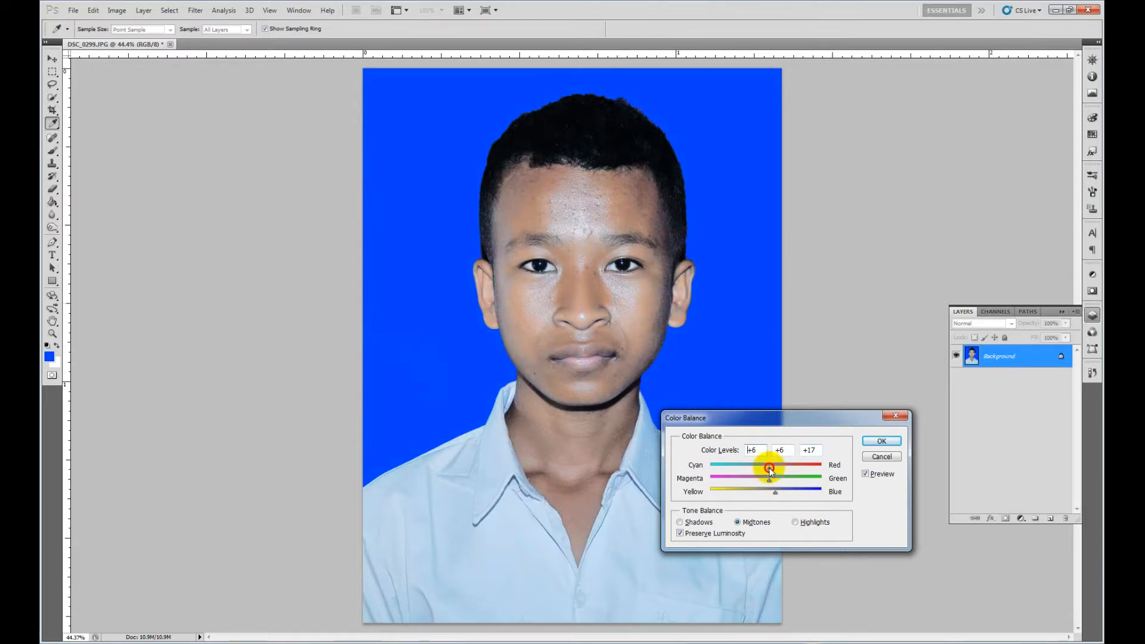
{"action": "left_click", "coordinate": [882, 441]}
Refill the colour-balanced backdrop with the blue foreground colour using the Paint Bucket.
{"action": "key", "text": "g"}
{"action": "left_click", "coordinate": [620, 391]}
{"action": "left_click", "coordinate": [52, 58]}
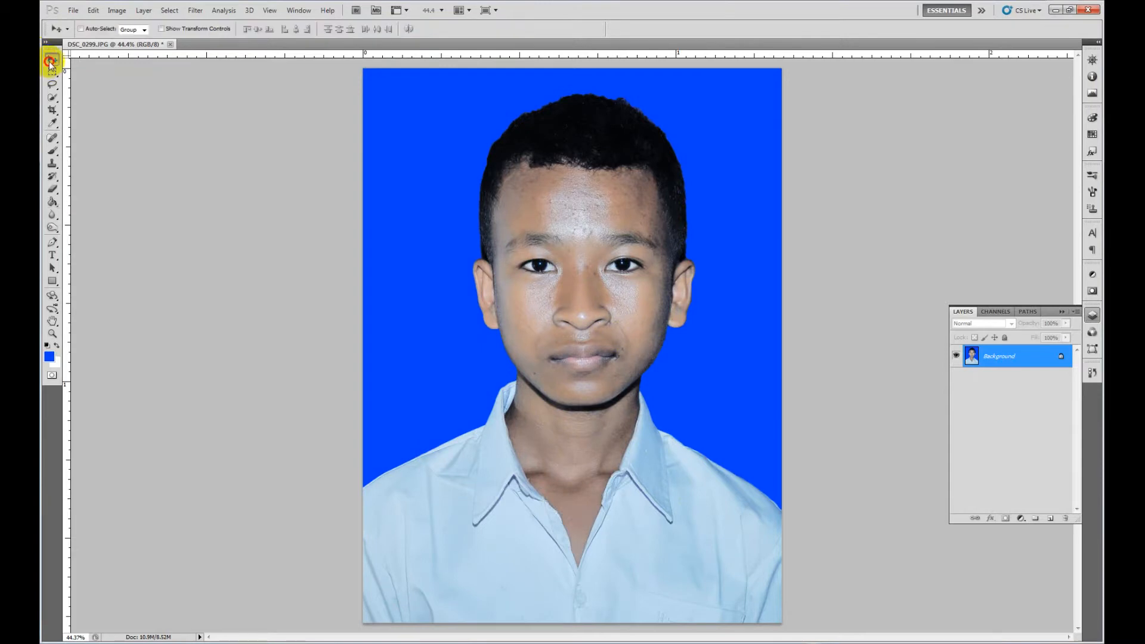
Duplicate the Background layer and rotate the copy by about -2° to straighten the head.
{"action": "scroll", "coordinate": [580, 345], "scroll_direction": "down", "scroll_amount": 2}
{"action": "key", "text": "ctrl+j"}
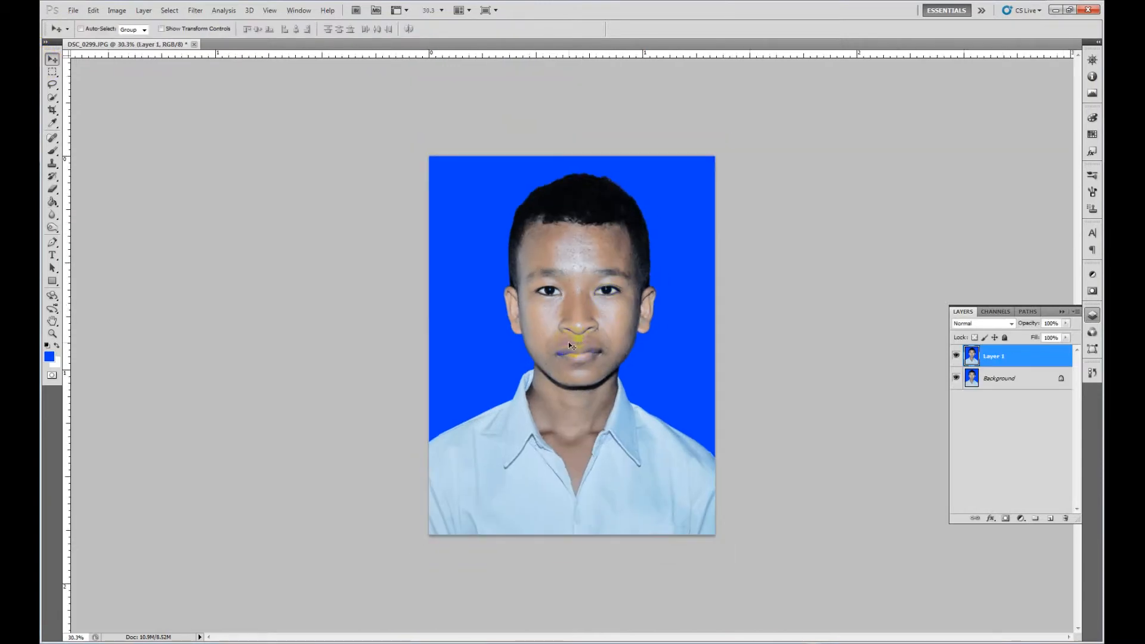
{"action": "key", "text": "ctrl+t"}
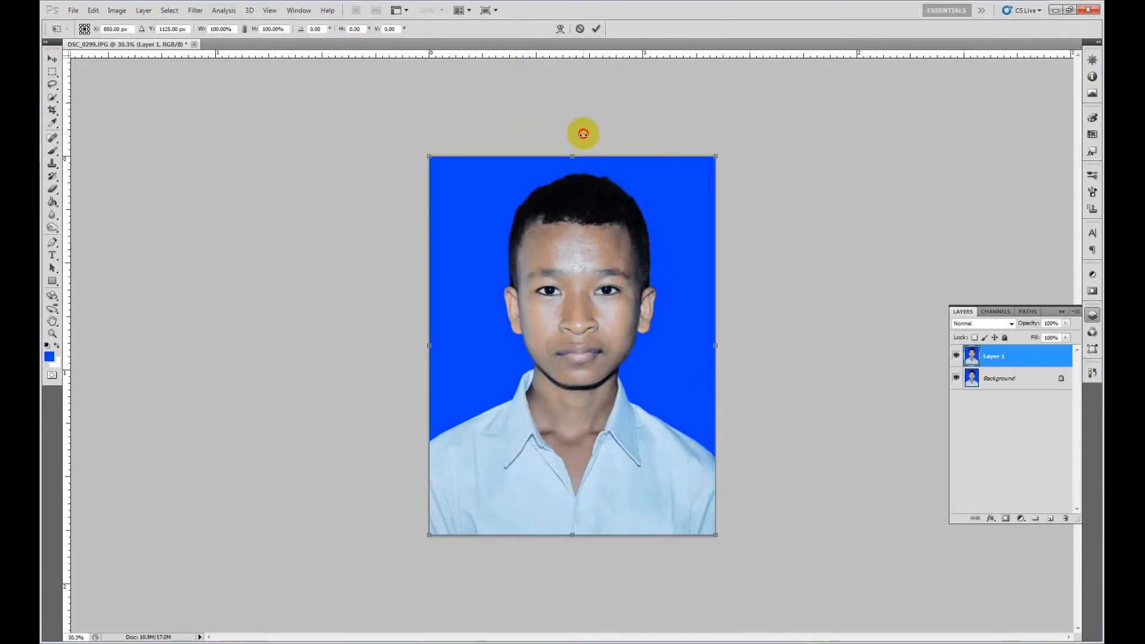
{"action": "left_click_drag", "start_coordinate": [583, 133], "coordinate": [575, 130]}
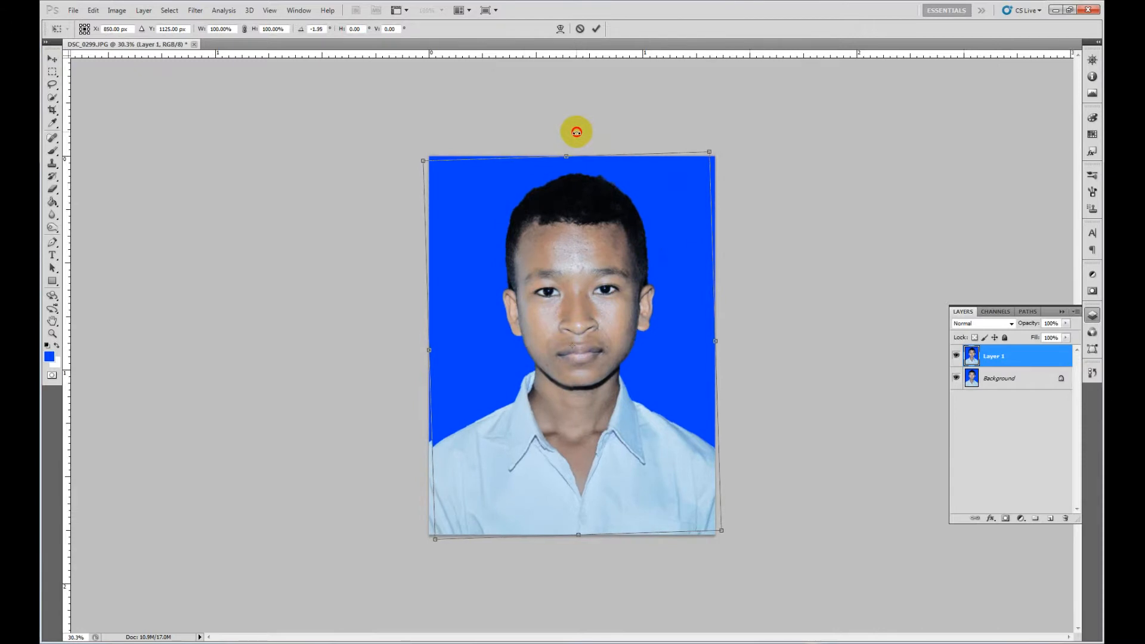
Enlarge the rotated copy slightly so it covers the canvas corners, and merge it down into the Background layer.
{"action": "left_click_drag", "start_coordinate": [437, 540], "coordinate": [432, 544]}
{"action": "left_click_drag", "start_coordinate": [723, 532], "coordinate": [721, 537]}
{"action": "key", "text": "Return"}
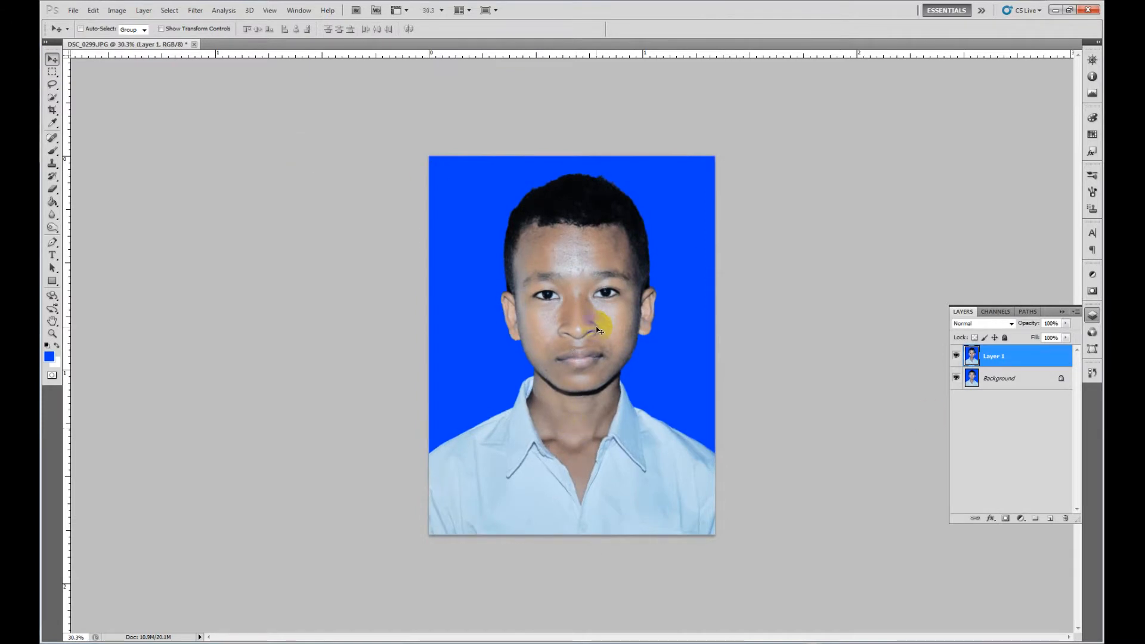
{"action": "key", "text": "ctrl+e"}
Activate the Clone Stamp tool and set its opacity to 26%.
{"action": "scroll", "coordinate": [582, 291], "scroll_direction": "up", "scroll_amount": 5}
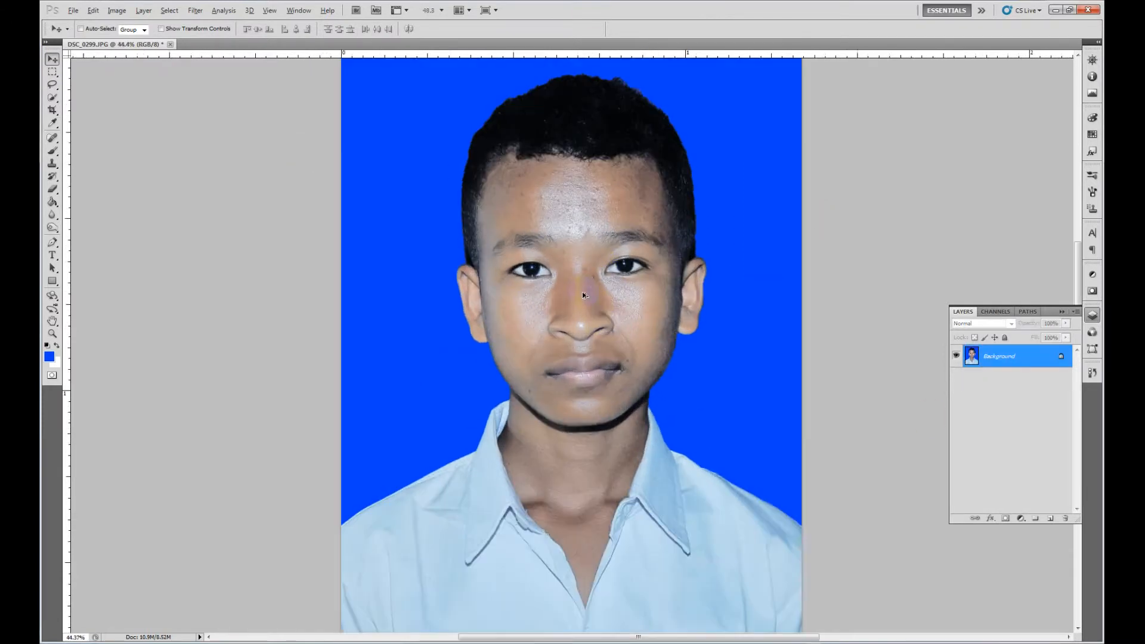
{"action": "scroll", "coordinate": [582, 292], "scroll_direction": "down", "scroll_amount": 2}
{"action": "left_click", "coordinate": [51, 164]}
{"action": "left_click", "coordinate": [261, 29]}
{"action": "left_click_drag", "start_coordinate": [256, 40], "coordinate": [263, 40]}
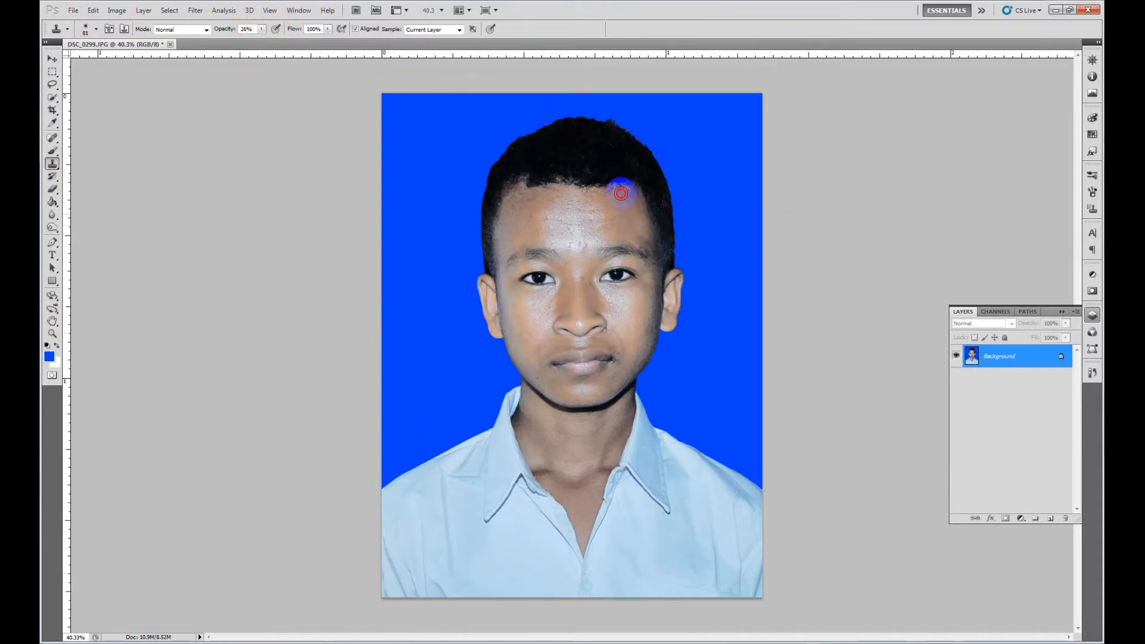
Clone clean skin over the blemishes and shiny patches on the forehead and the left cheek.
{"action": "mouse_move", "coordinate": [619, 206]}
{"action": "left_mouse_down"}
{"action": "mouse_move", "coordinate": [644, 203]}
{"action": "mouse_move", "coordinate": [621, 207]}
{"action": "left_mouse_up"}
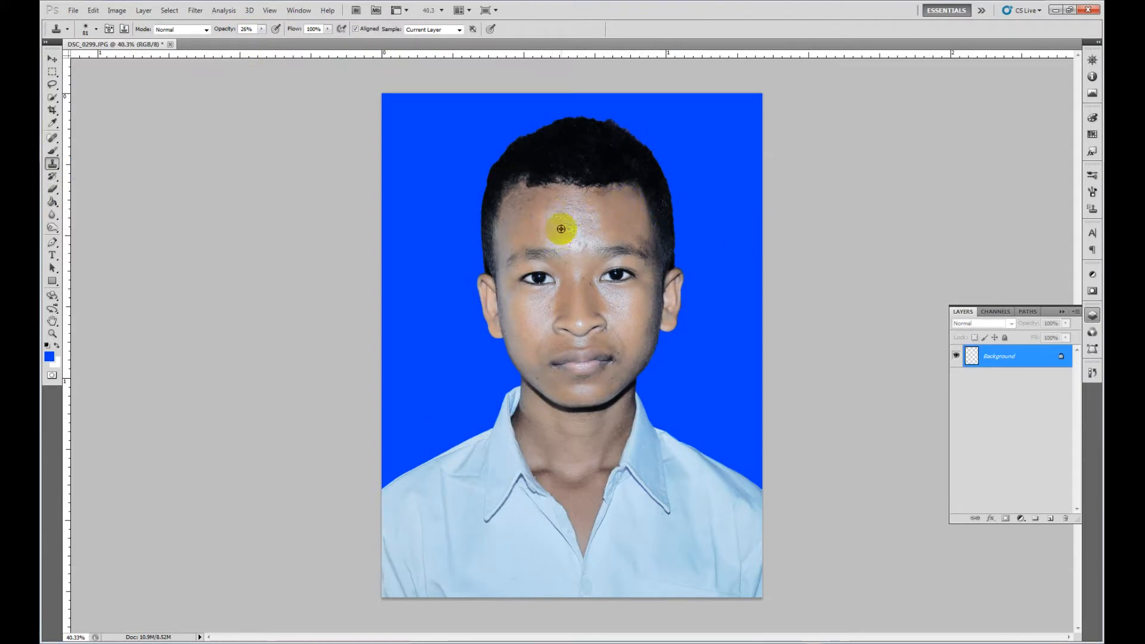
{"action": "mouse_move", "coordinate": [570, 241]}
{"action": "left_mouse_down"}
{"action": "mouse_move", "coordinate": [583, 246]}
{"action": "mouse_move", "coordinate": [583, 268]}
{"action": "left_mouse_up"}
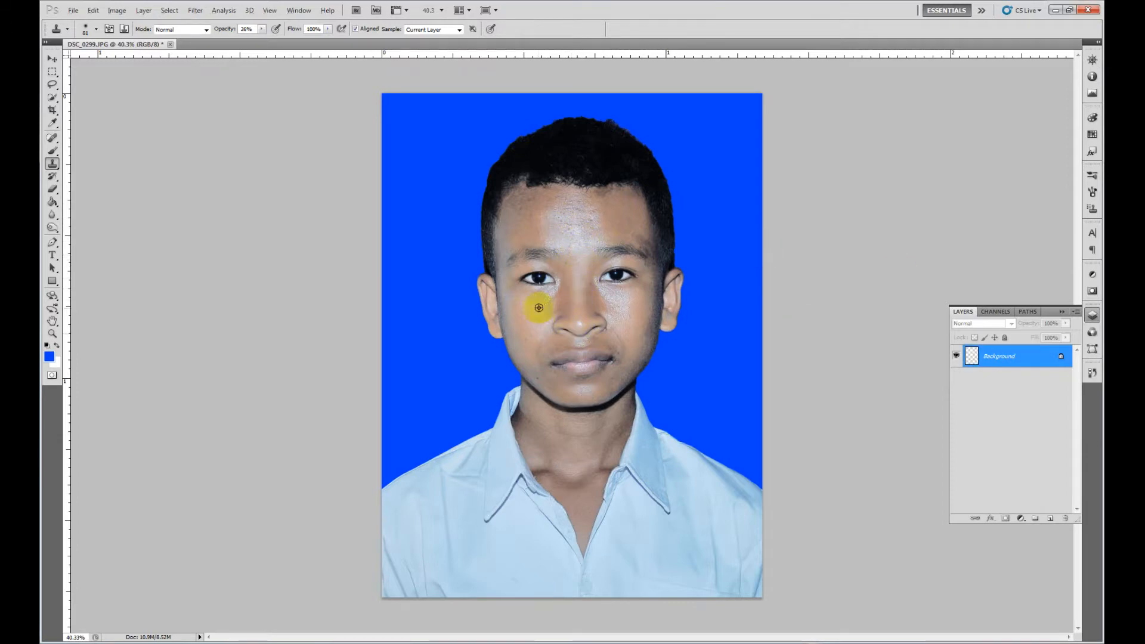
{"action": "mouse_move", "coordinate": [547, 305]}
{"action": "left_mouse_down"}
{"action": "mouse_move", "coordinate": [540, 325]}
{"action": "mouse_move", "coordinate": [521, 328]}
{"action": "left_mouse_up"}
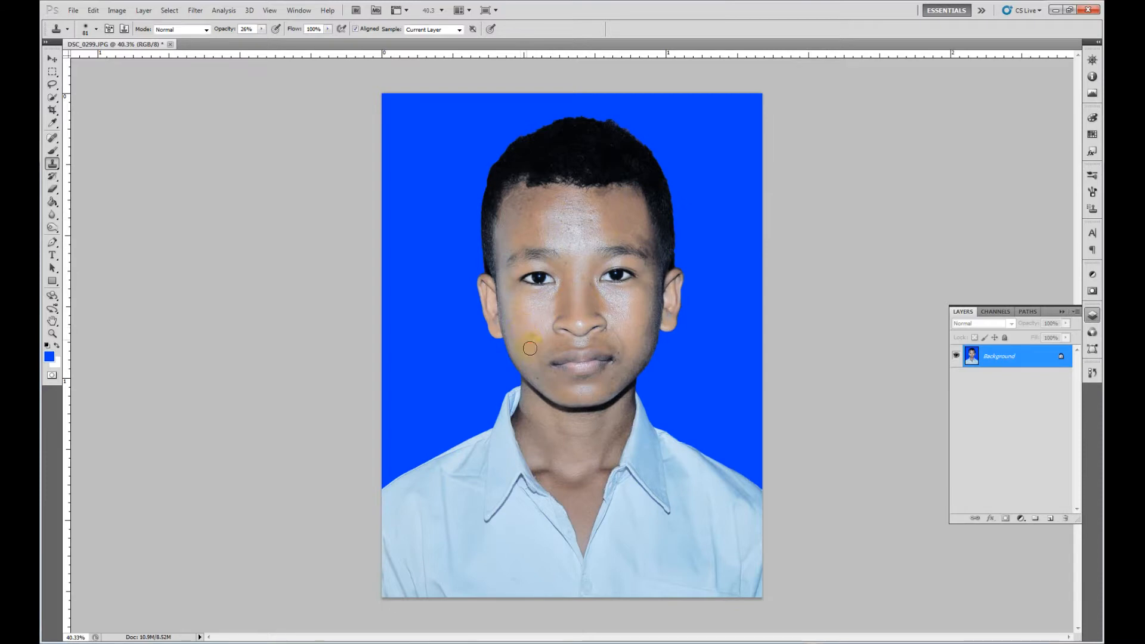
{"action": "mouse_move", "coordinate": [508, 333]}
{"action": "left_mouse_down"}
{"action": "mouse_move", "coordinate": [527, 313]}
{"action": "mouse_move", "coordinate": [505, 296]}
{"action": "mouse_move", "coordinate": [513, 327]}
{"action": "mouse_move", "coordinate": [517, 296]}
{"action": "mouse_move", "coordinate": [510, 327]}
{"action": "left_mouse_up"}
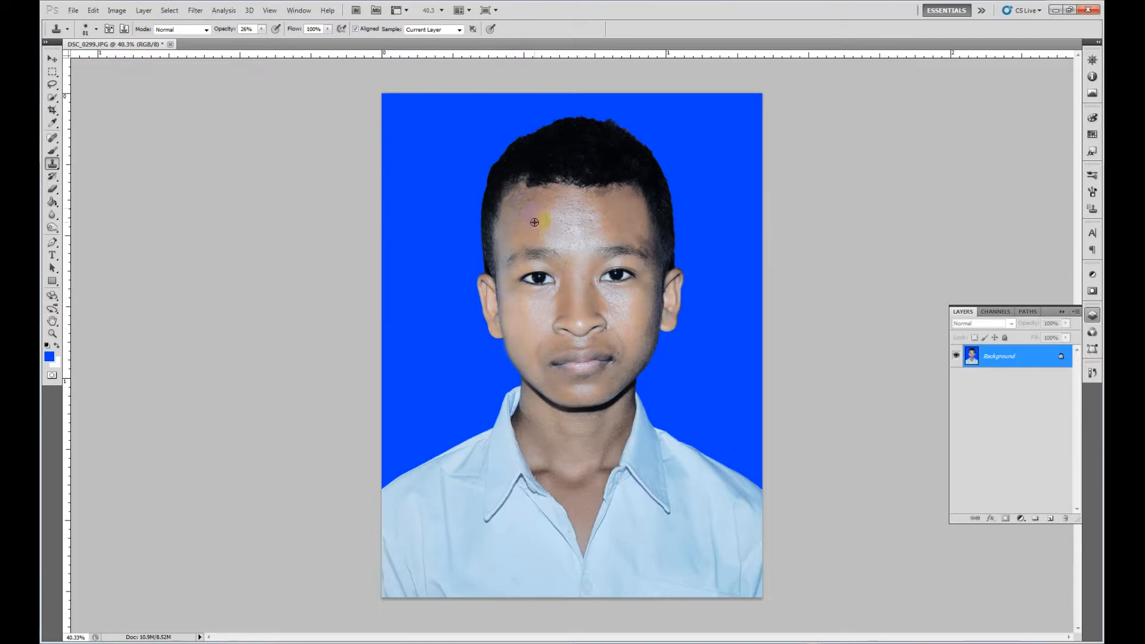
{"action": "left_click_drag", "start_coordinate": [537, 194], "coordinate": [516, 211]}
{"action": "mouse_move", "coordinate": [537, 202]}
{"action": "left_mouse_down"}
{"action": "mouse_move", "coordinate": [544, 230]}
{"action": "mouse_move", "coordinate": [561, 235]}
{"action": "mouse_move", "coordinate": [557, 192]}
{"action": "mouse_move", "coordinate": [578, 223]}
{"action": "mouse_move", "coordinate": [595, 209]}
{"action": "left_mouse_up"}
{"action": "left_click", "coordinate": [596, 218]}
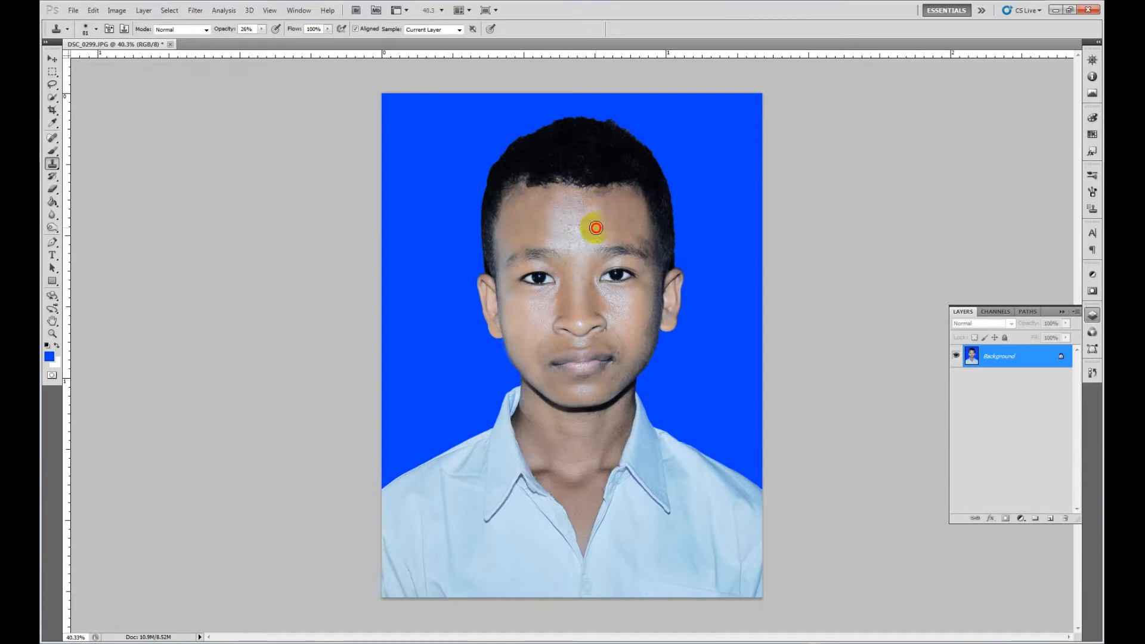
Smooth the right cheek, jaw and chin with cloned skin, and undo the last stroke.
{"action": "left_click", "coordinate": [627, 314]}
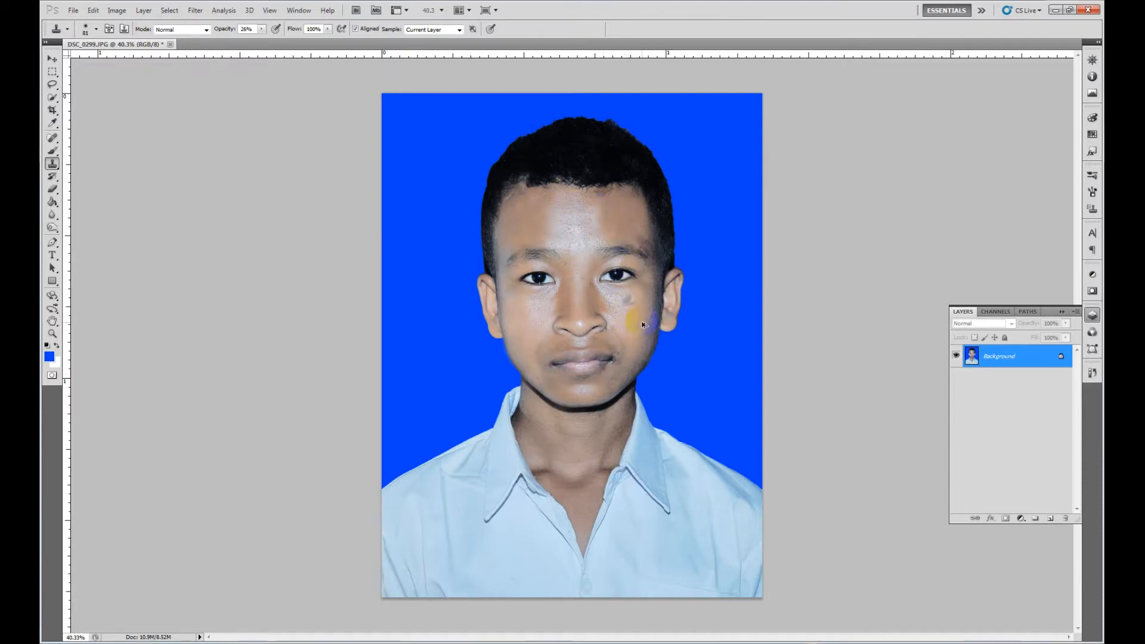
{"action": "left_click_drag", "start_coordinate": [650, 321], "coordinate": [651, 322]}
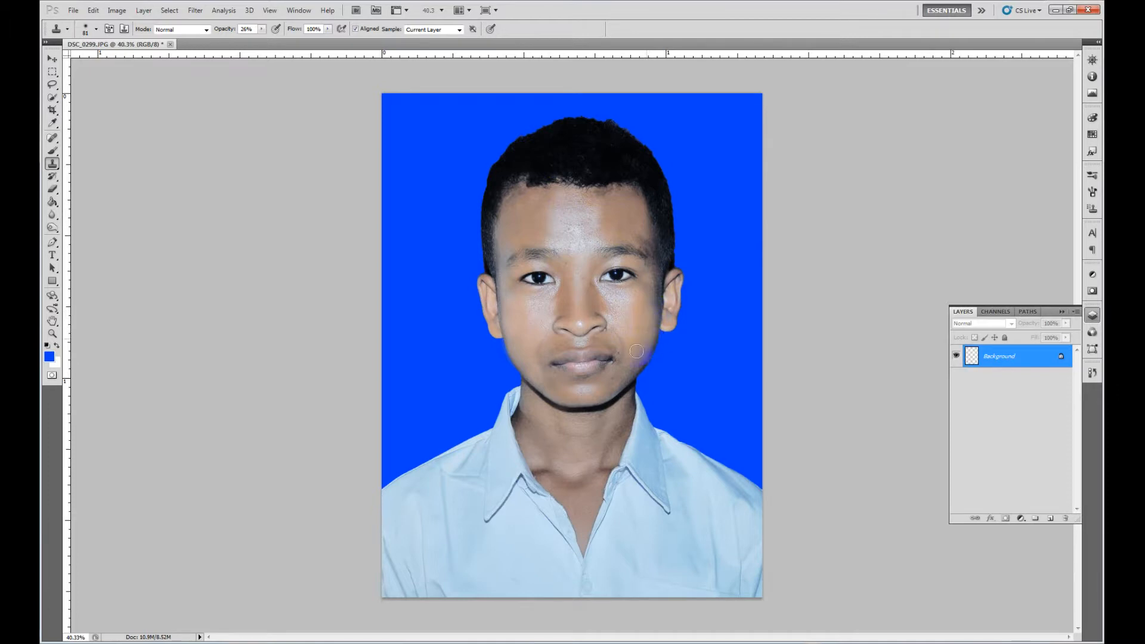
{"action": "left_click", "coordinate": [624, 376]}
{"action": "left_click", "coordinate": [656, 287]}
{"action": "left_click", "coordinate": [657, 287]}
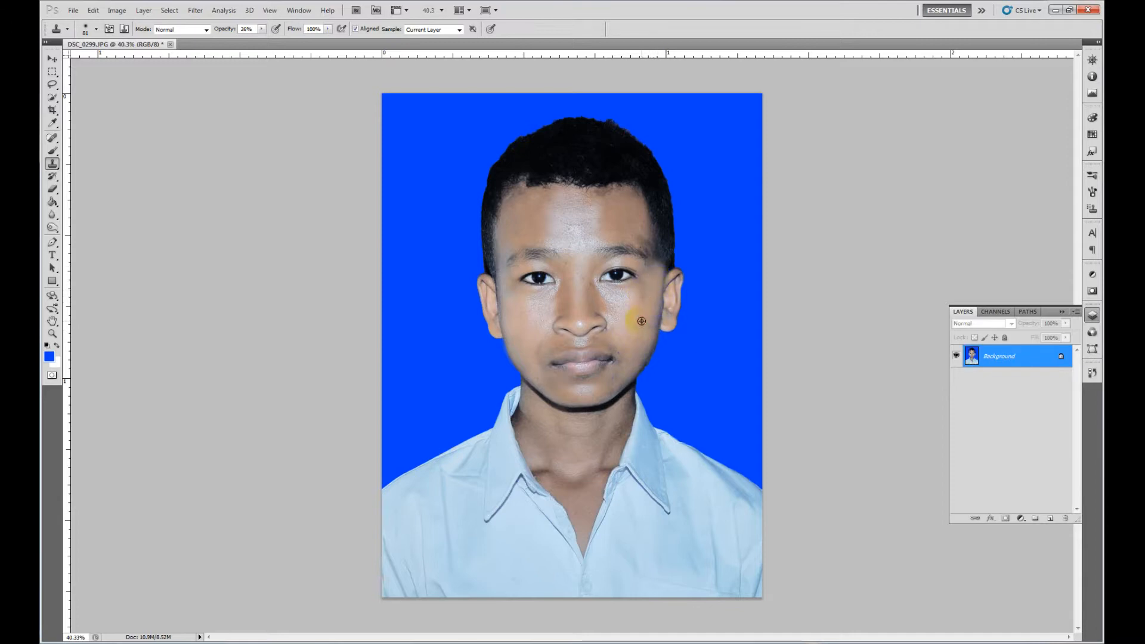
{"action": "left_click", "coordinate": [634, 365]}
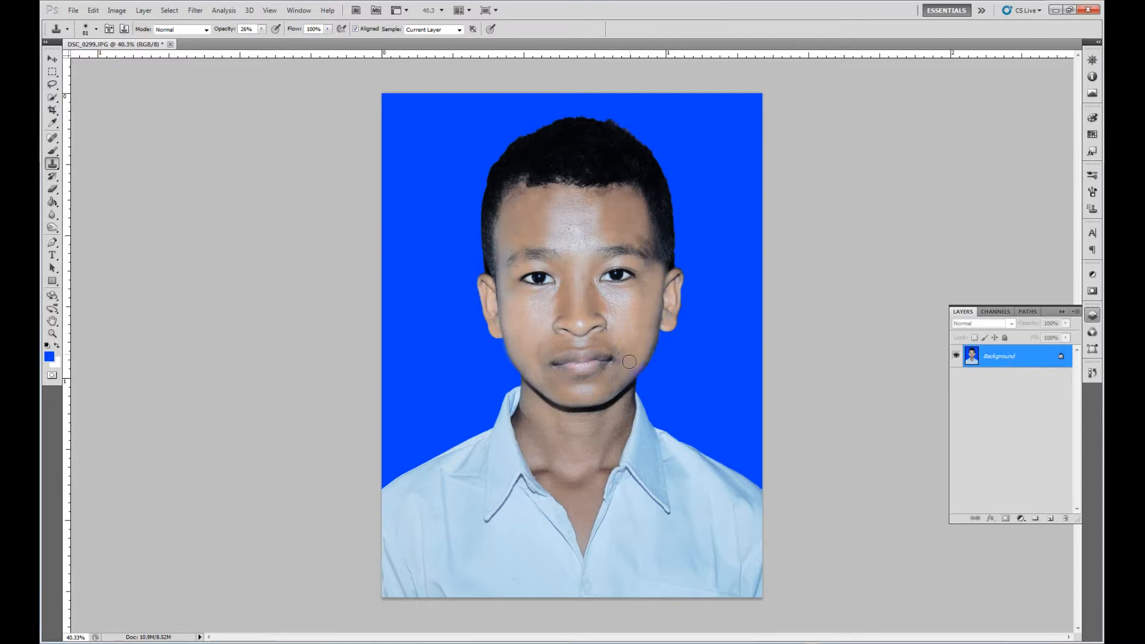
{"action": "left_click_drag", "start_coordinate": [590, 386], "coordinate": [576, 384]}
{"action": "left_click", "coordinate": [647, 359]}
{"action": "key", "text": "ctrl+z"}
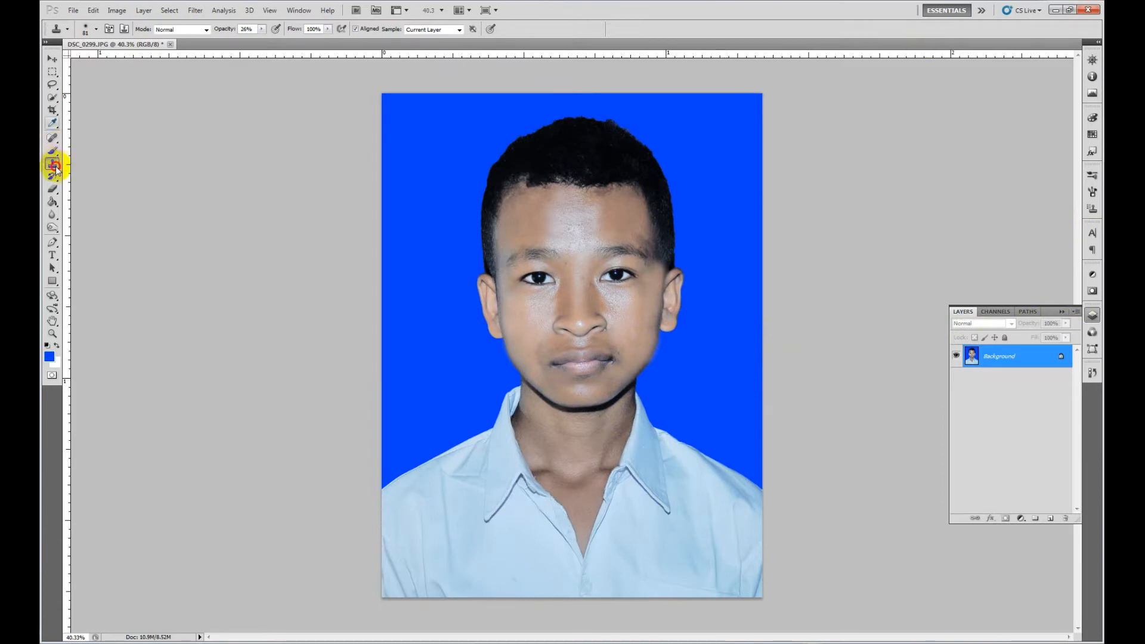
Set the Clone Stamp opacity to 100%, shrink the brush, and clone blue backdrop along the right jaw edge.
{"action": "left_click_drag", "start_coordinate": [262, 29], "coordinate": [685, 398]}
{"action": "mouse_move", "coordinate": [659, 357]}
{"action": "left_mouse_down"}
{"action": "mouse_move", "coordinate": [647, 379]}
{"action": "mouse_move", "coordinate": [662, 345]}
{"action": "left_mouse_up"}
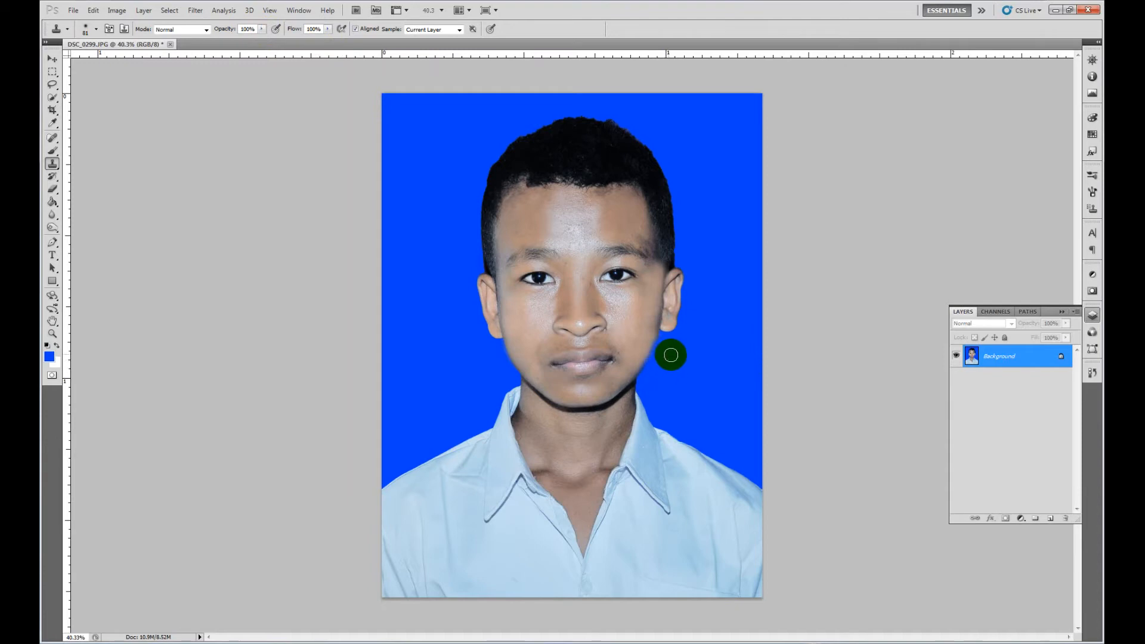
{"action": "right_click", "coordinate": [679, 355]}
{"action": "left_click", "coordinate": [705, 377]}
{"action": "left_click", "coordinate": [655, 355], "text": "alt"}
{"action": "left_click", "coordinate": [660, 339]}
{"action": "left_click_drag", "start_coordinate": [651, 363], "coordinate": [643, 378]}
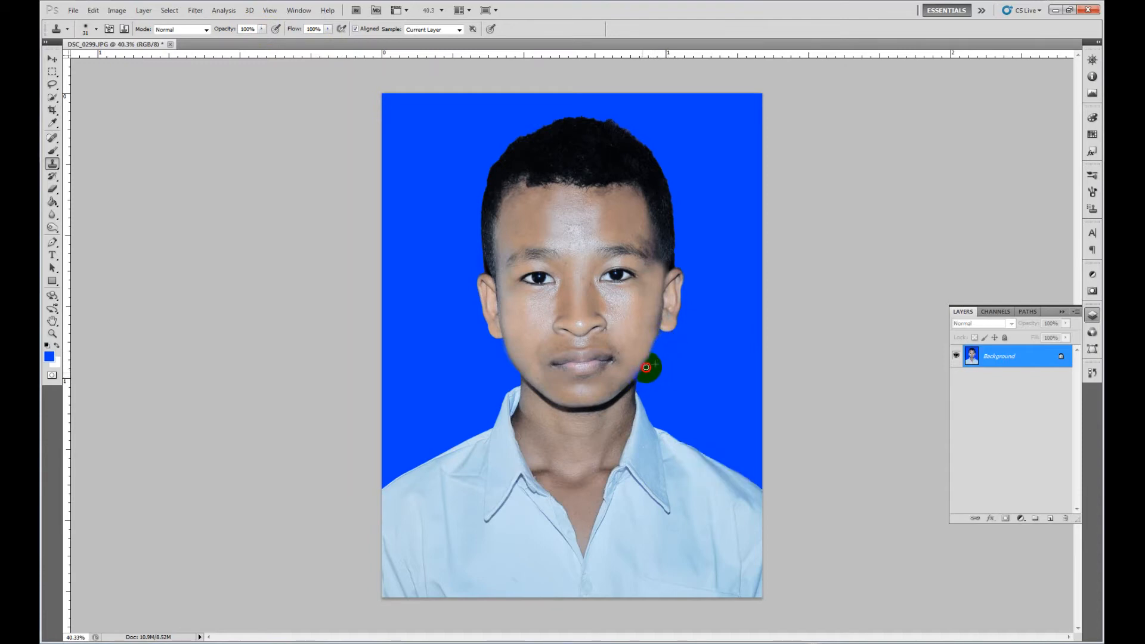
Resample the blue backdrop and clean up the face outline from below the right earlobe down to the collar.
{"action": "left_click", "coordinate": [684, 389], "text": "alt"}
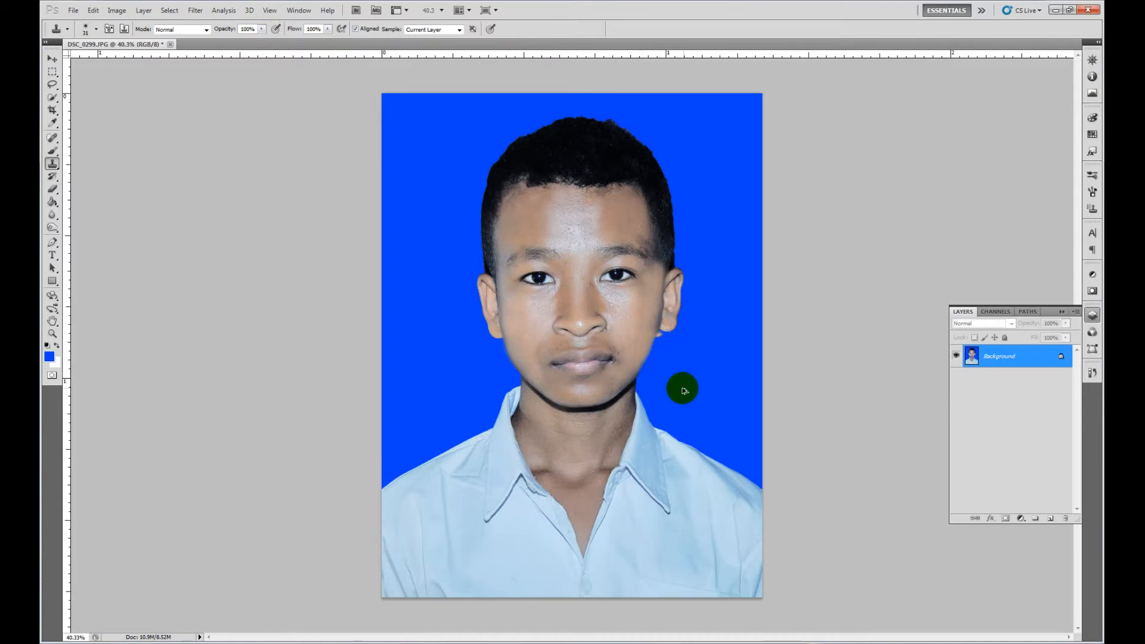
{"action": "left_click", "coordinate": [663, 339]}
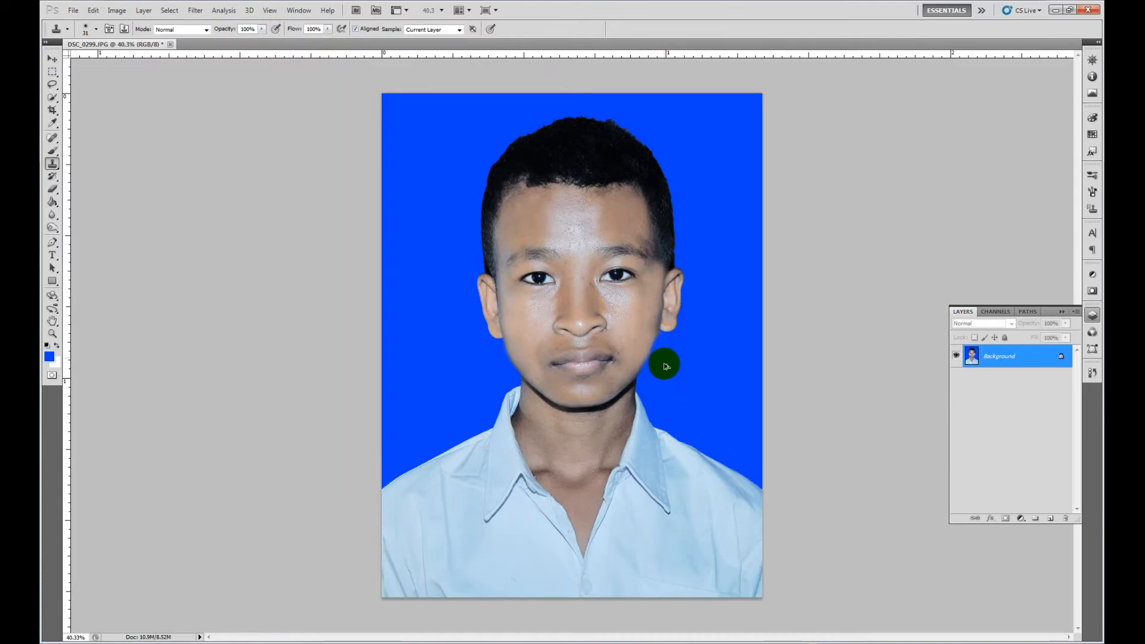
{"action": "left_click", "coordinate": [664, 343]}
{"action": "left_click", "coordinate": [661, 335]}
{"action": "left_click", "coordinate": [661, 335]}
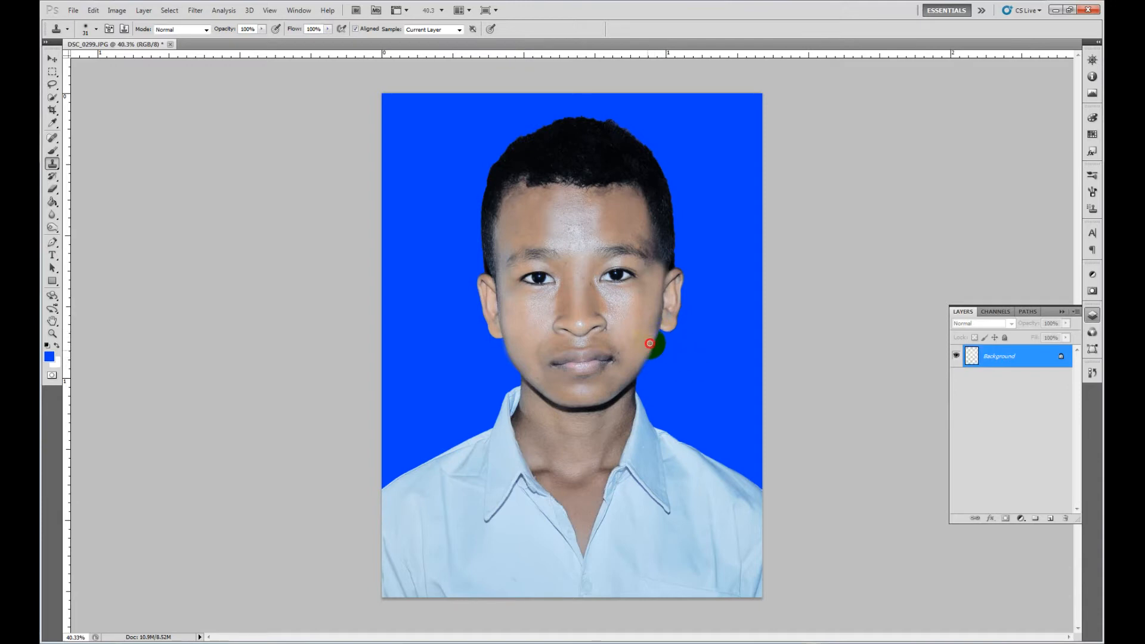
{"action": "scroll", "coordinate": [674, 378], "scroll_direction": "up", "scroll_amount": 1}
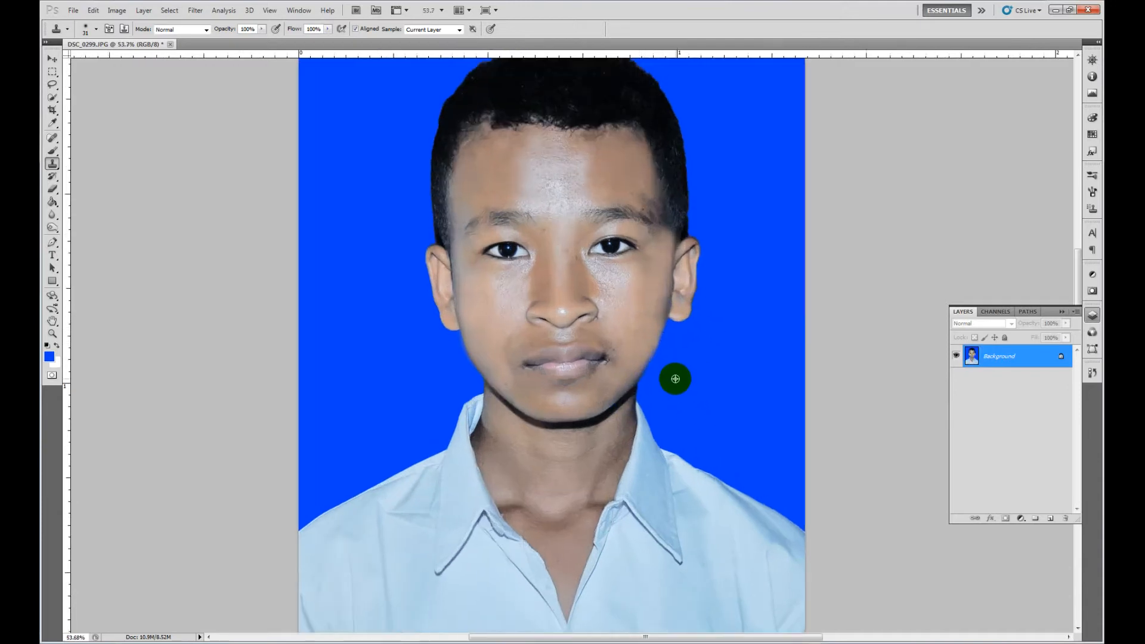
{"action": "left_click", "coordinate": [650, 374]}
{"action": "left_click", "coordinate": [648, 374]}
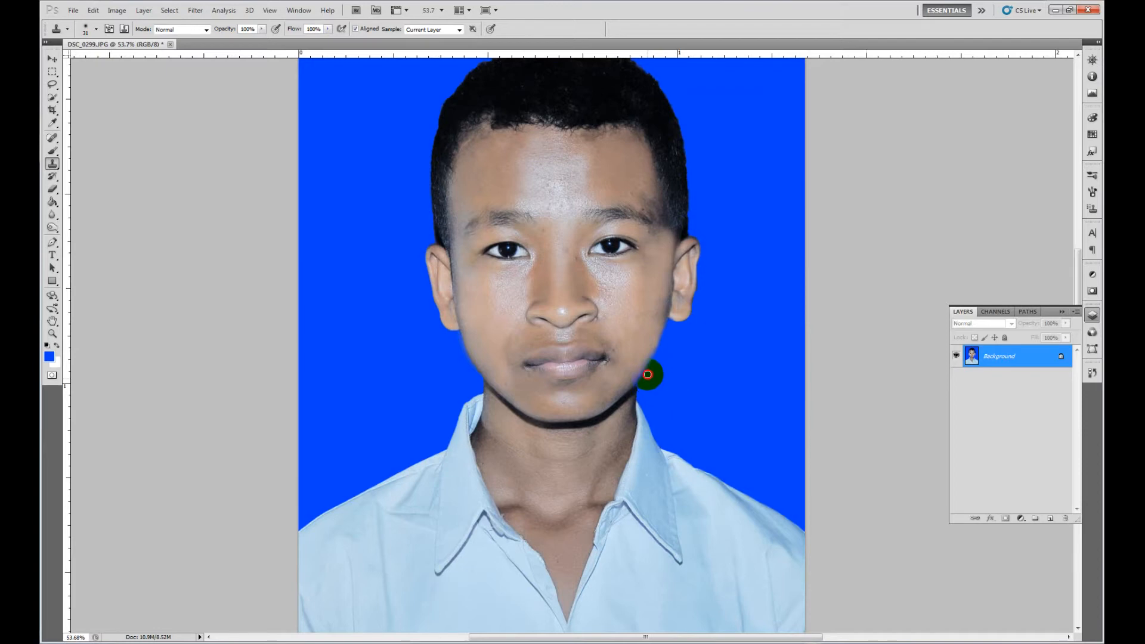
{"action": "left_click", "coordinate": [640, 388]}
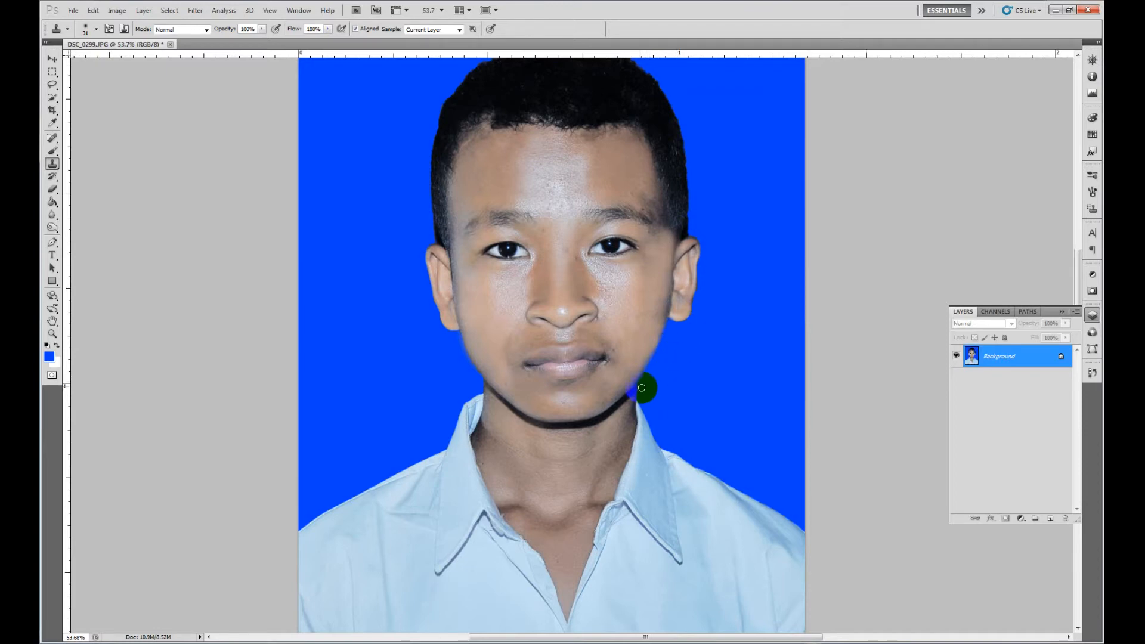
Lighten the right temple and outer cheek using the Dodge tool with a brush size of 58 and 50% exposure.
{"action": "scroll", "coordinate": [685, 392], "scroll_direction": "down", "scroll_amount": 3}
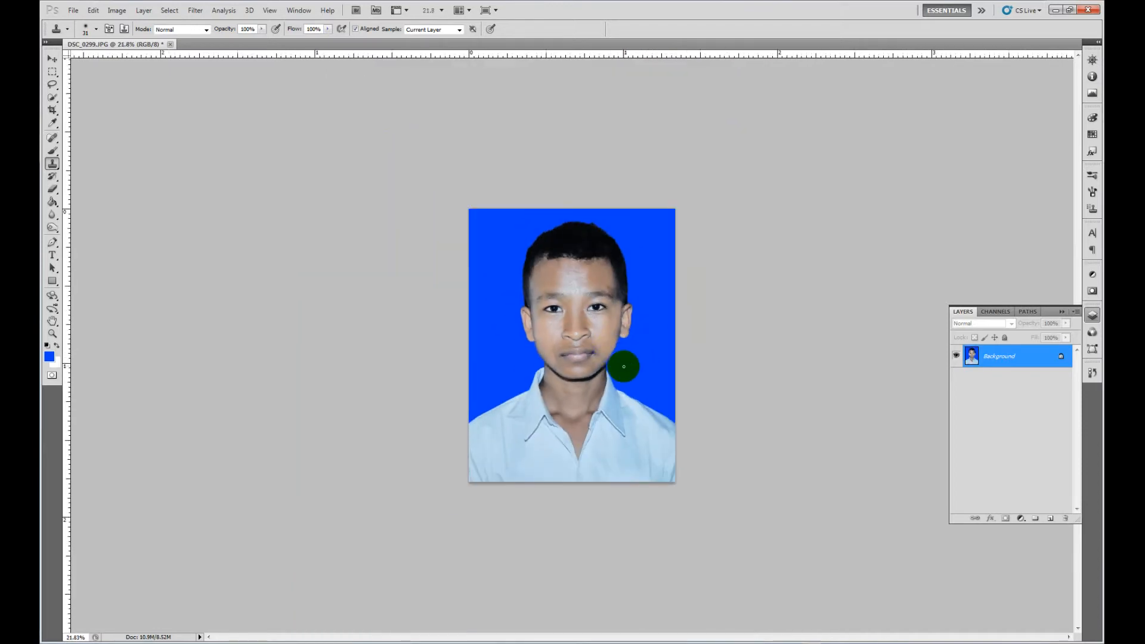
{"action": "scroll", "coordinate": [621, 342], "scroll_direction": "up", "scroll_amount": 1}
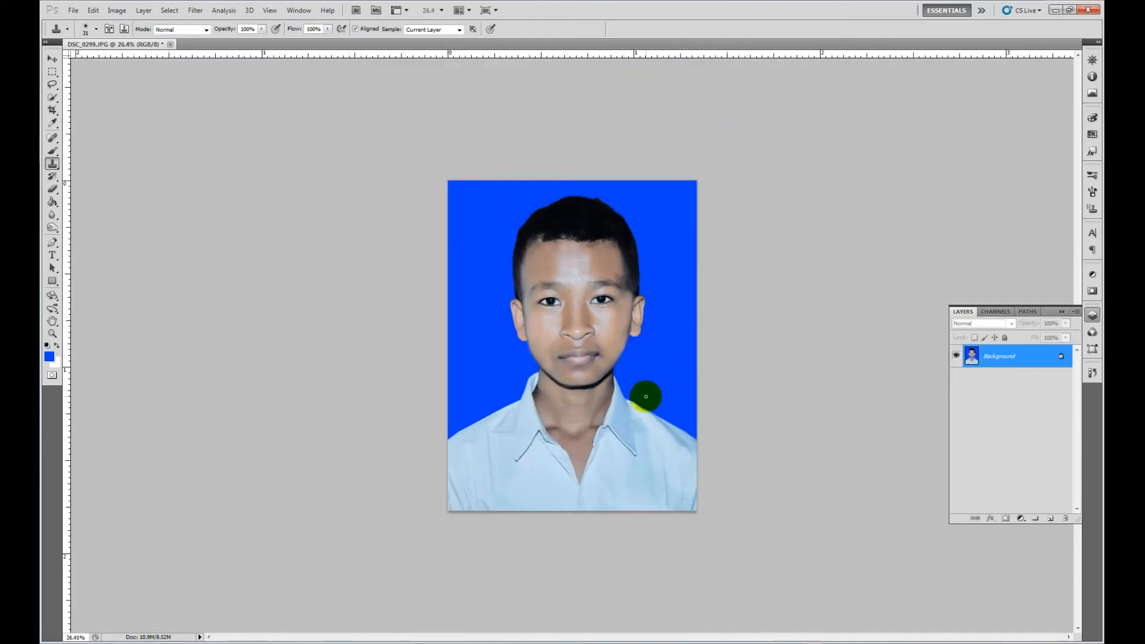
{"action": "left_click", "coordinate": [589, 365]}
{"action": "scroll", "coordinate": [589, 366], "scroll_direction": "up", "scroll_amount": 3}
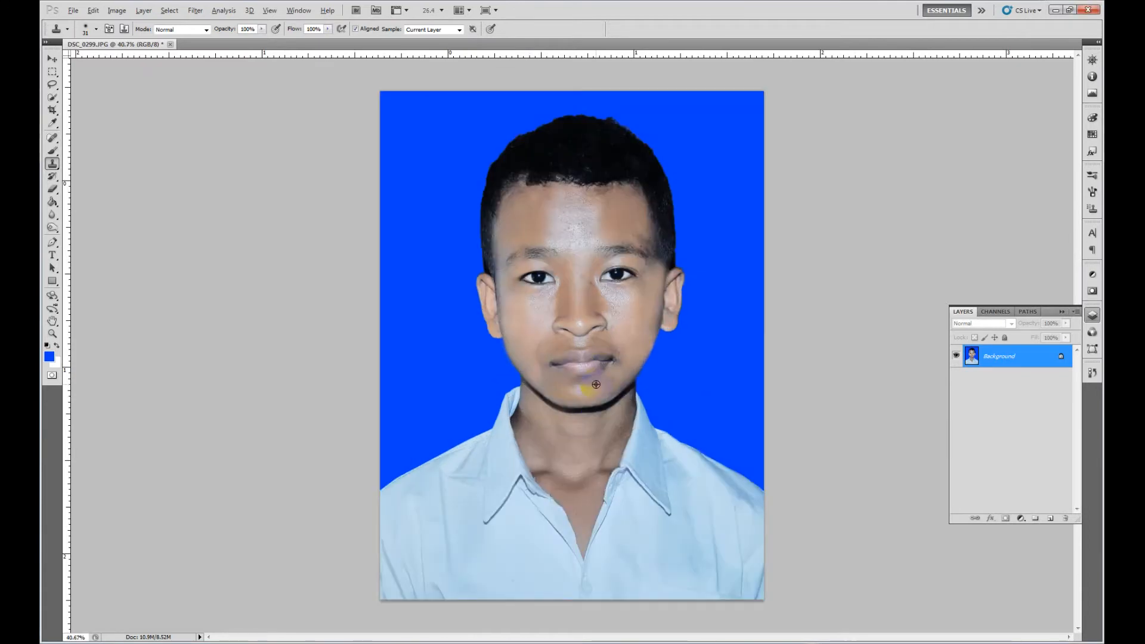
{"action": "left_click", "coordinate": [52, 214]}
{"action": "left_click", "coordinate": [52, 227]}
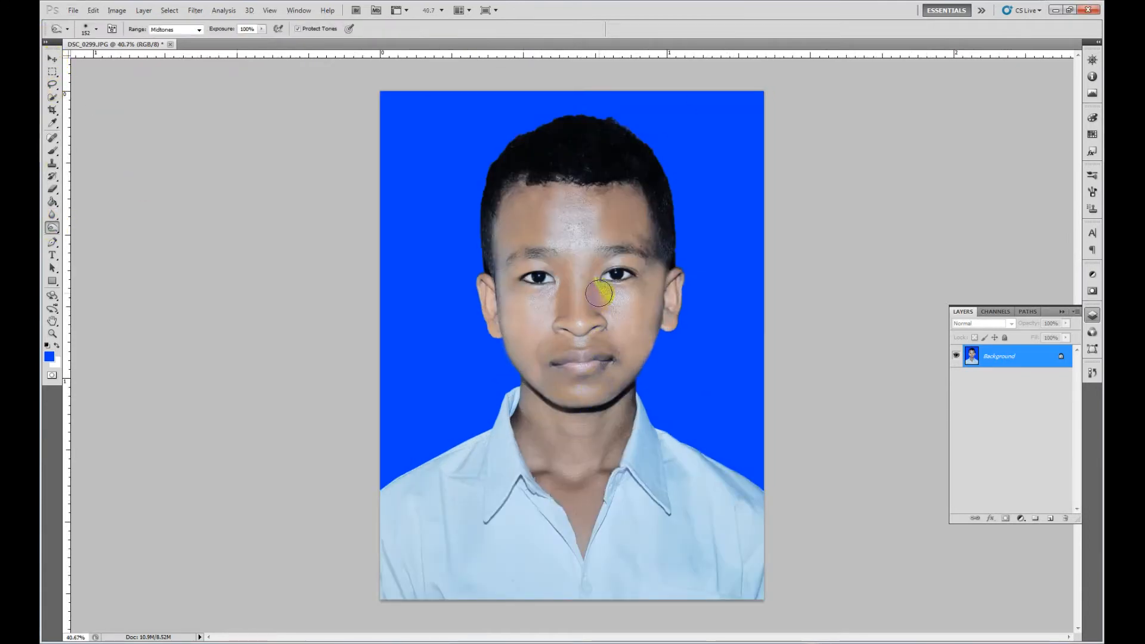
{"action": "right_click", "coordinate": [54, 228]}
{"action": "left_click", "coordinate": [85, 228]}
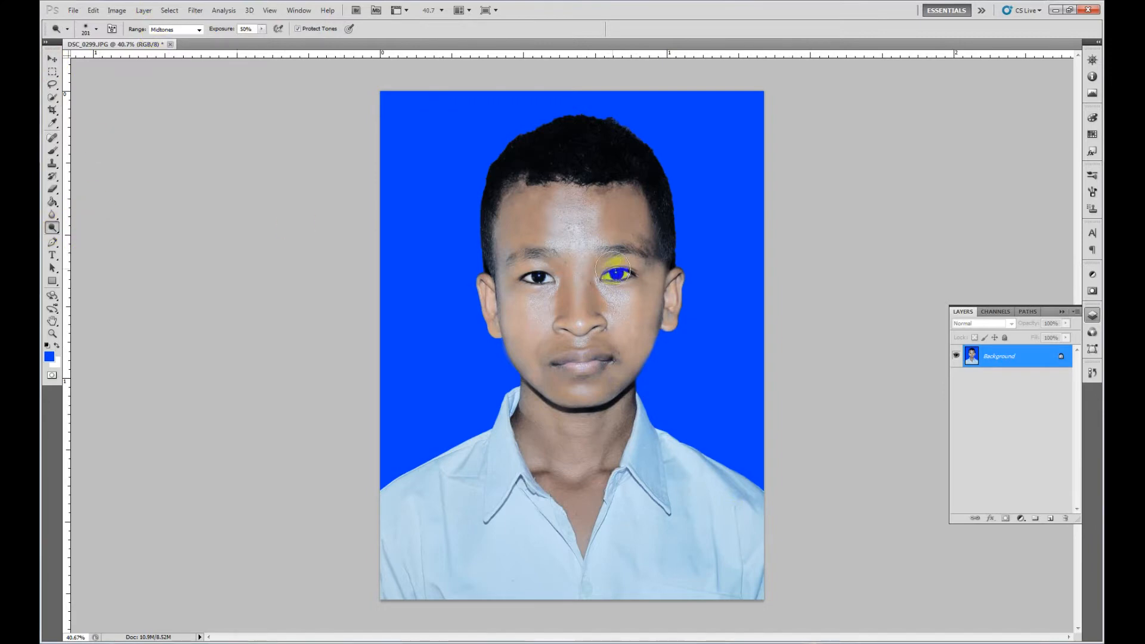
{"action": "right_click", "coordinate": [653, 238]}
{"action": "left_click", "coordinate": [691, 260]}
{"action": "left_click", "coordinate": [650, 243]}
{"action": "left_click_drag", "start_coordinate": [660, 306], "coordinate": [659, 322]}
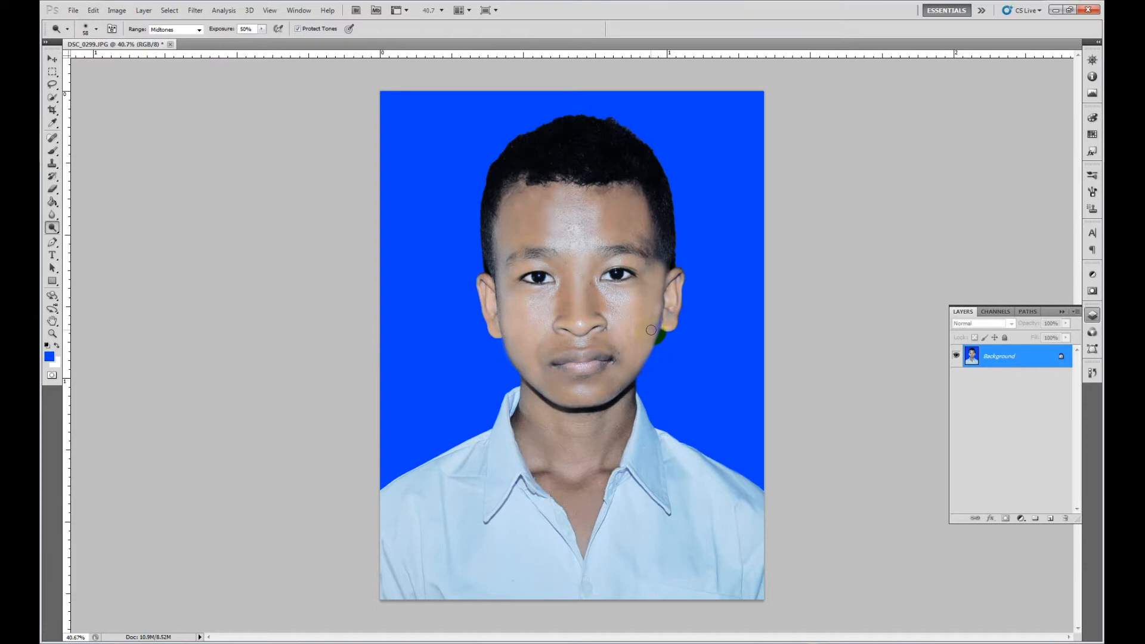
Lower the Dodge exposure to 15% and lighten the dark patch beside the right eyebrow.
{"action": "left_click", "coordinate": [262, 29]}
{"action": "left_click", "coordinate": [242, 41]}
{"action": "left_click", "coordinate": [648, 248]}
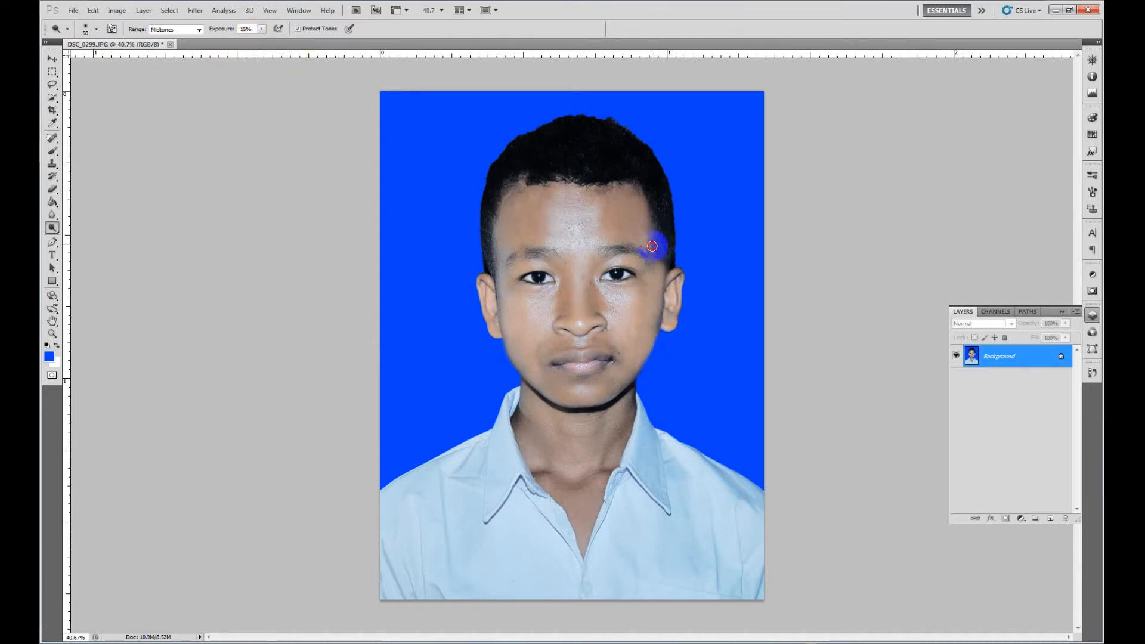
Switch to the Clone Stamp with a brush size of 42, try a stroke at the right temple, and undo it.
{"action": "left_click", "coordinate": [52, 163]}
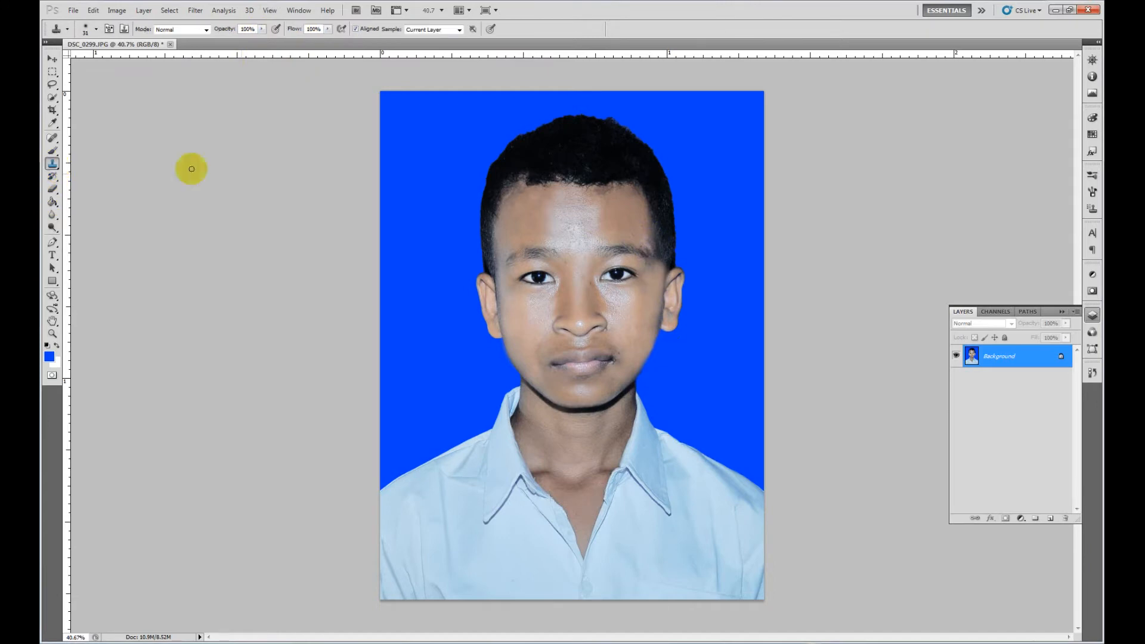
{"action": "right_click", "coordinate": [654, 241]}
{"action": "left_click", "coordinate": [642, 233], "text": "alt"}
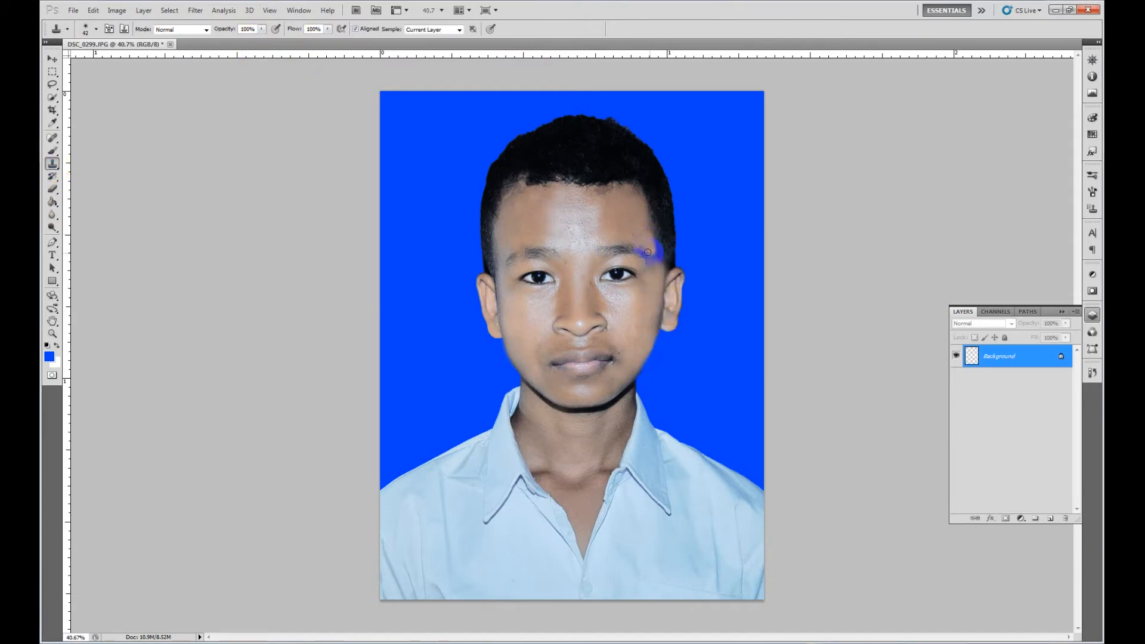
{"action": "key", "text": "ctrl+z"}
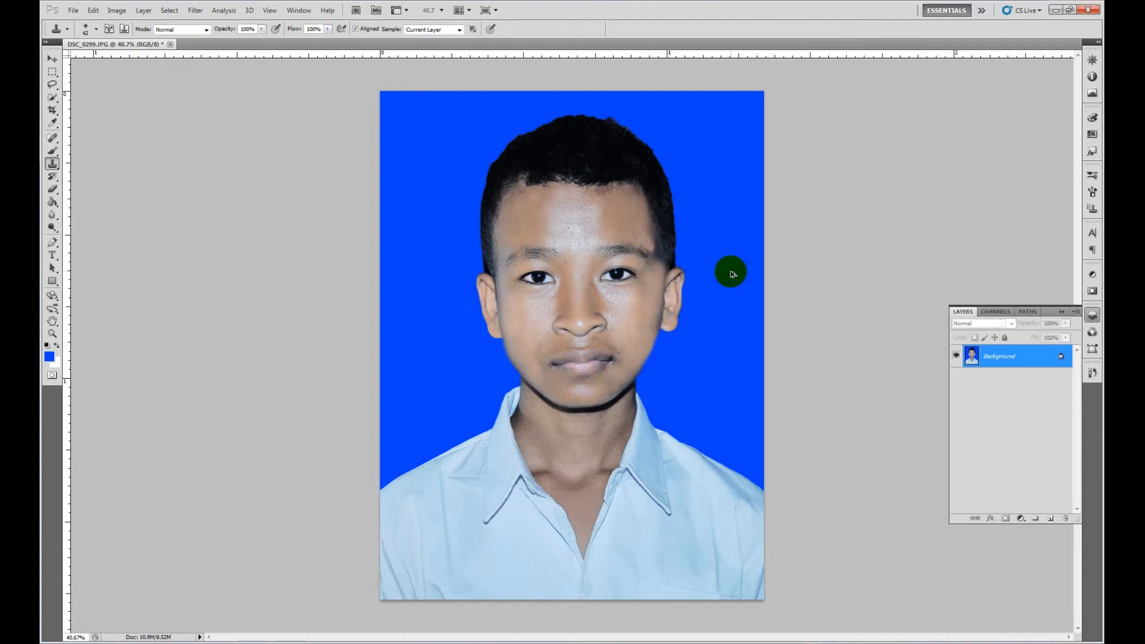
Set the Clone Stamp opacity to 30% and blend forehead skin over the right temple beside the eyebrow.
{"action": "left_click_drag", "start_coordinate": [262, 29], "coordinate": [226, 43]}
{"action": "left_click", "coordinate": [643, 233]}
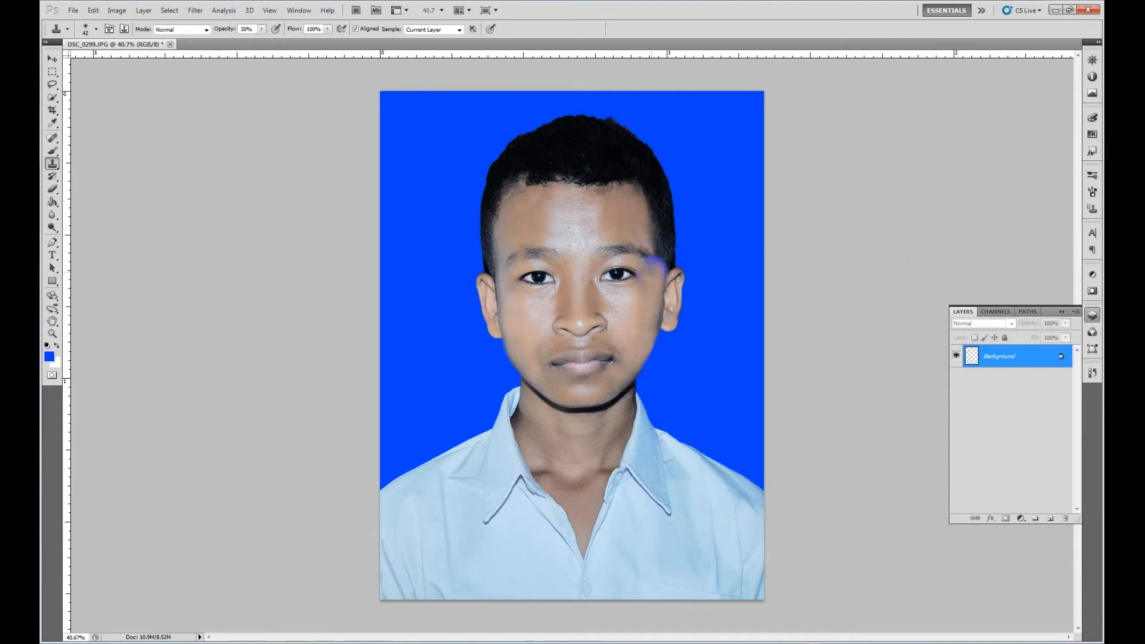
{"action": "mouse_move", "coordinate": [643, 242]}
{"action": "left_mouse_down"}
{"action": "mouse_move", "coordinate": [653, 269]}
{"action": "mouse_move", "coordinate": [652, 239]}
{"action": "mouse_move", "coordinate": [654, 273]}
{"action": "mouse_move", "coordinate": [655, 235]}
{"action": "left_mouse_up"}
{"action": "left_click", "coordinate": [640, 216], "text": "alt"}
{"action": "left_click", "coordinate": [643, 224]}
{"action": "mouse_move", "coordinate": [651, 251]}
{"action": "left_mouse_down"}
{"action": "mouse_move", "coordinate": [661, 297]}
{"action": "mouse_move", "coordinate": [656, 260]}
{"action": "left_mouse_up"}
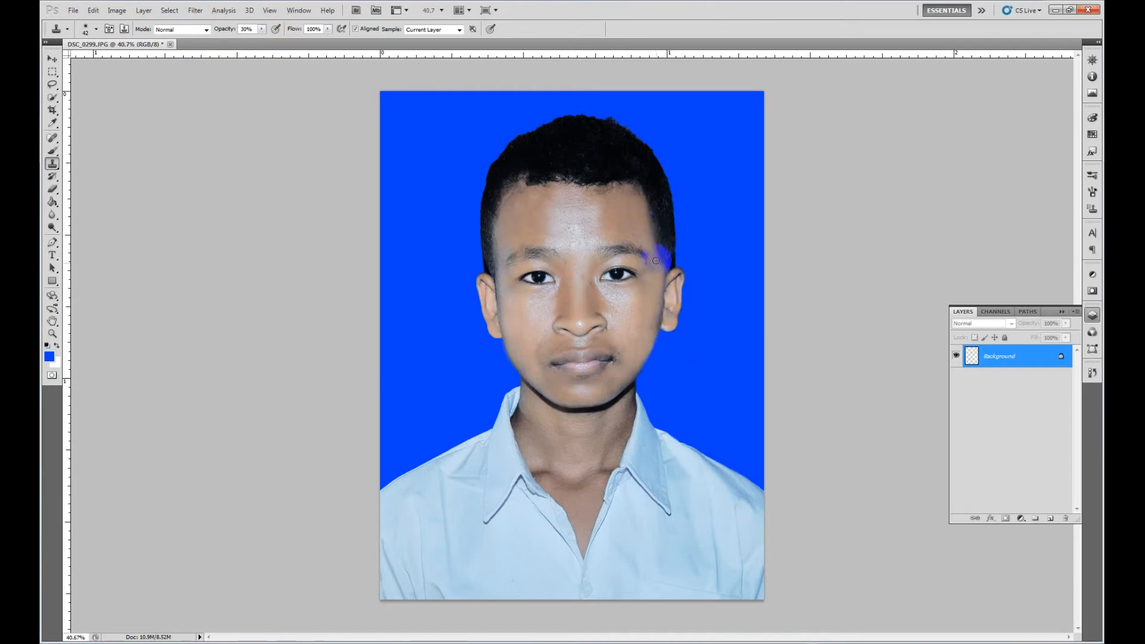
Clone sampled cheek skin over the outer right cheek, and resample skin beside the nose.
{"action": "left_click", "coordinate": [654, 306], "text": "alt"}
{"action": "left_click", "coordinate": [660, 312]}
{"action": "left_click_drag", "start_coordinate": [653, 330], "coordinate": [656, 314]}
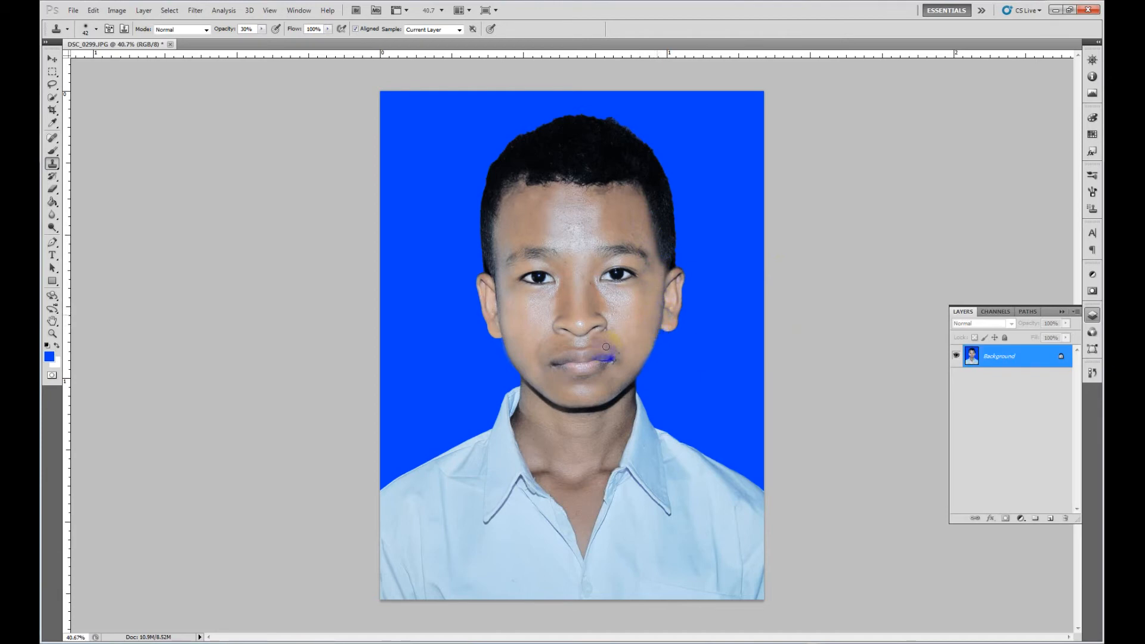
{"action": "scroll", "coordinate": [617, 331], "scroll_direction": "down", "scroll_amount": 2}
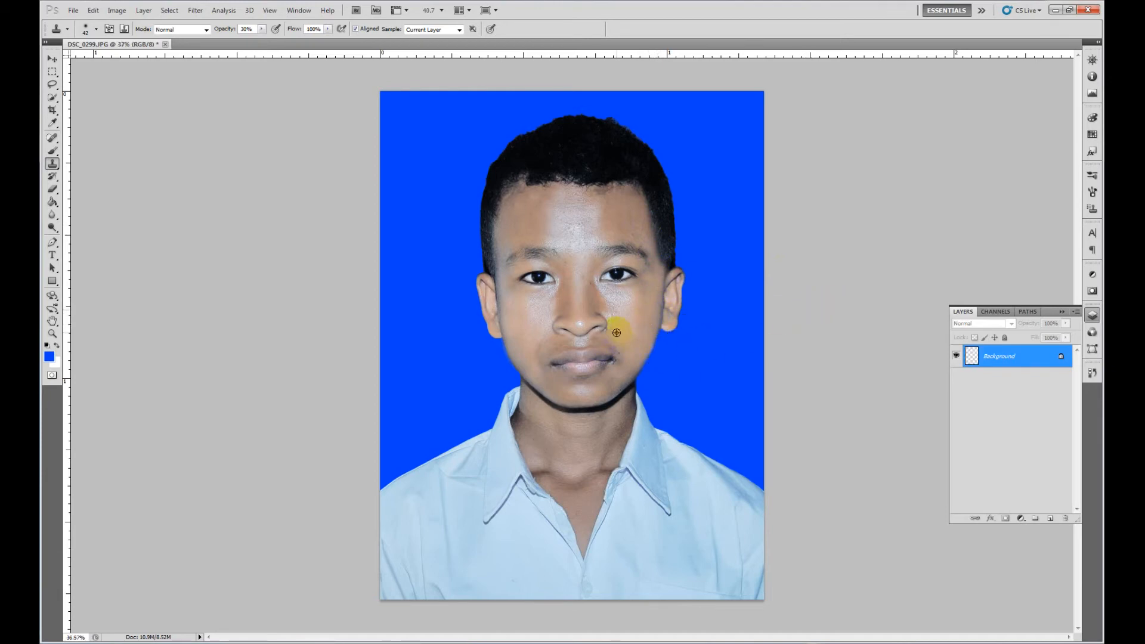
{"action": "scroll", "coordinate": [616, 331], "scroll_direction": "up", "scroll_amount": 1}
{"action": "left_click", "coordinate": [616, 331], "text": "alt"}
Even out the upper forehead with Clone Stamp strokes just below the hairline.
{"action": "left_click", "coordinate": [603, 206]}
{"action": "left_click_drag", "start_coordinate": [604, 206], "coordinate": [596, 206]}
{"action": "left_click", "coordinate": [586, 214]}
{"action": "left_click", "coordinate": [646, 218]}
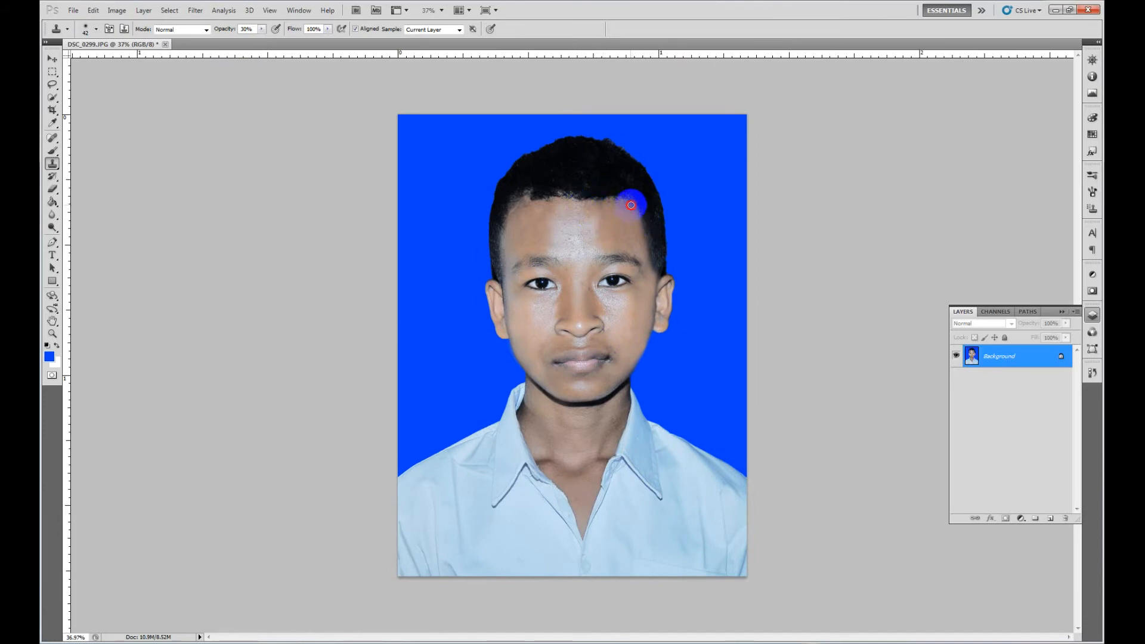
{"action": "left_click", "coordinate": [555, 208]}
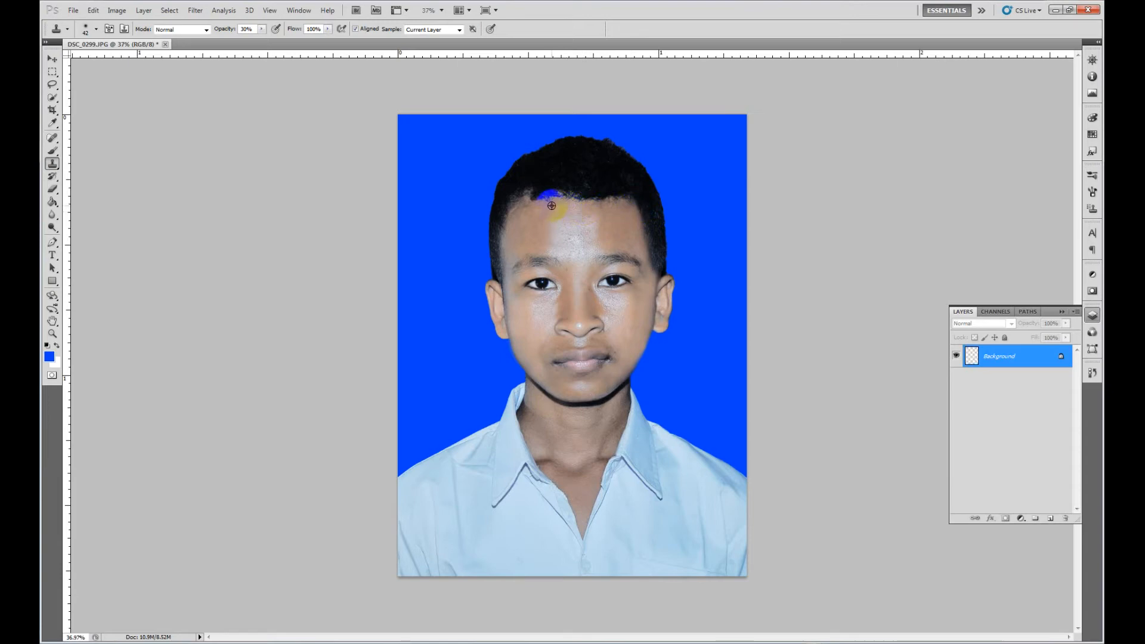
{"action": "left_click", "coordinate": [582, 200]}
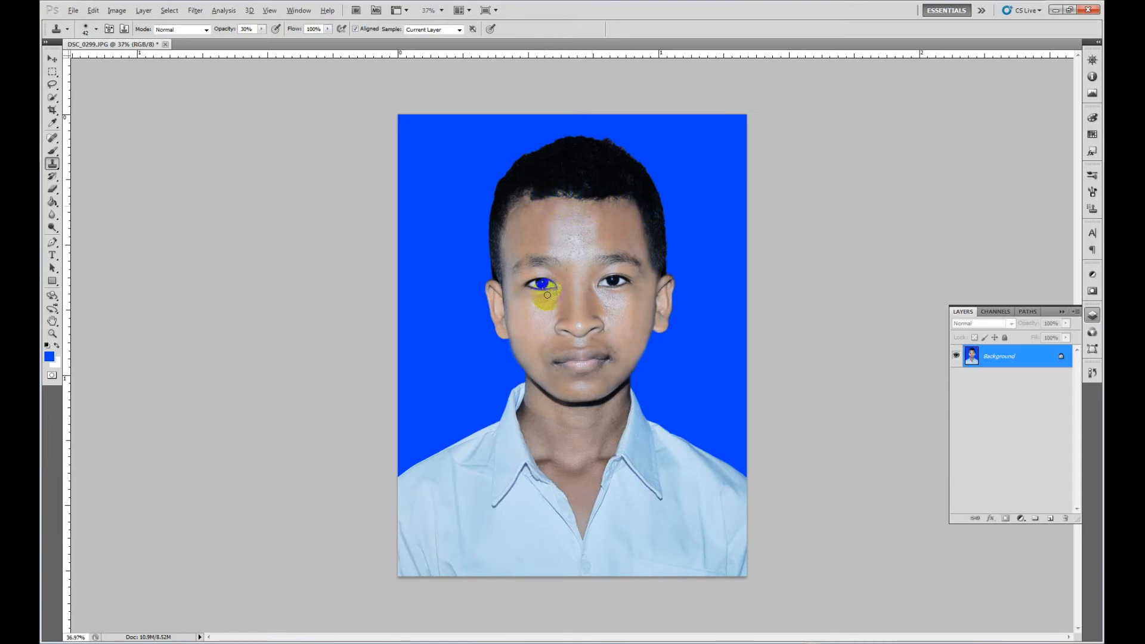
Enlarge the Clone Stamp brush to 66 and blend sampled skin over the shaded side of the neck beside the collar.
{"action": "left_click", "coordinate": [547, 403]}
{"action": "right_click", "coordinate": [601, 418]}
{"action": "left_click", "coordinate": [646, 441]}
{"action": "left_click", "coordinate": [595, 425]}
{"action": "left_click_drag", "start_coordinate": [626, 403], "coordinate": [604, 448]}
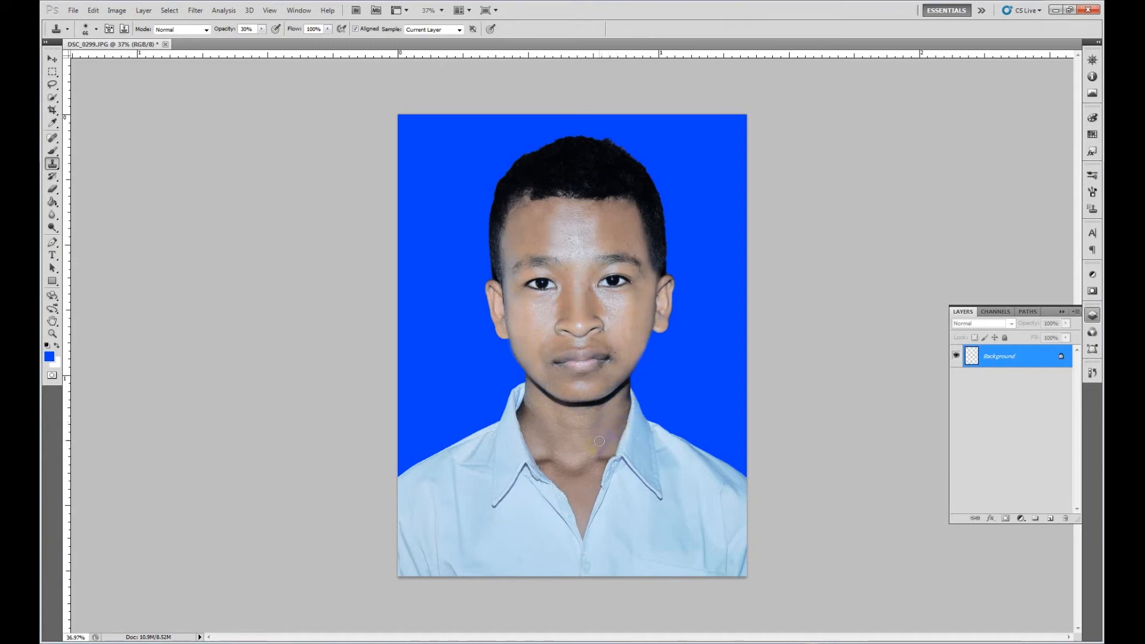
{"action": "mouse_move", "coordinate": [615, 418]}
{"action": "left_mouse_down"}
{"action": "mouse_move", "coordinate": [625, 394]}
{"action": "mouse_move", "coordinate": [621, 411]}
{"action": "left_mouse_up"}
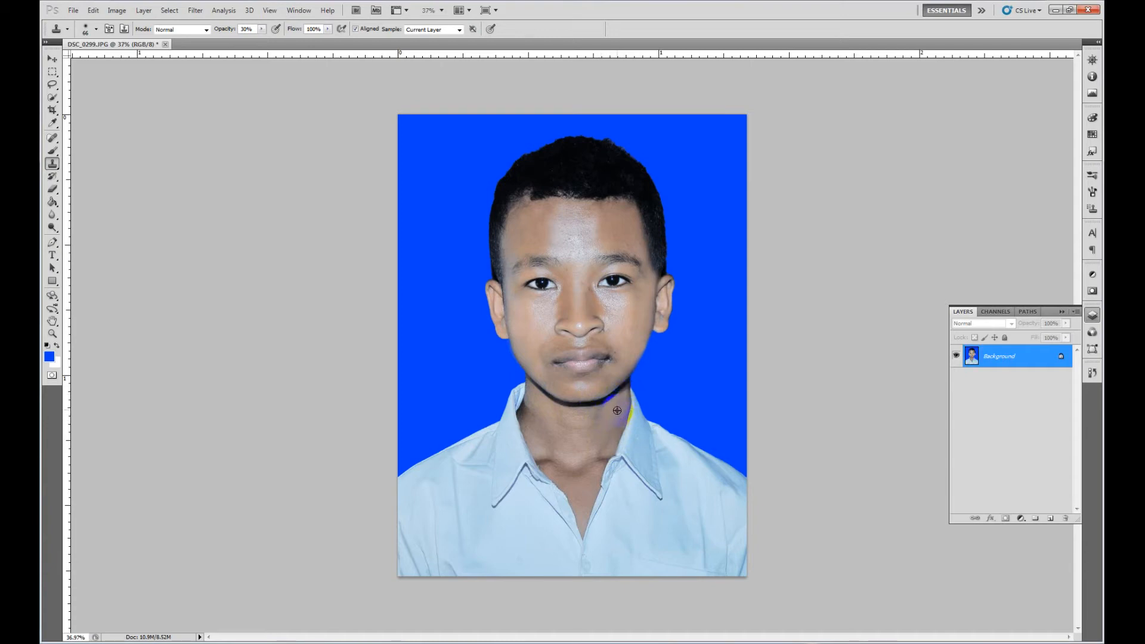
Soften the dark shadow below the jaw and chin with Clone Stamp strokes on the upper neck.
{"action": "left_click", "coordinate": [627, 390]}
{"action": "left_click_drag", "start_coordinate": [625, 390], "coordinate": [611, 438]}
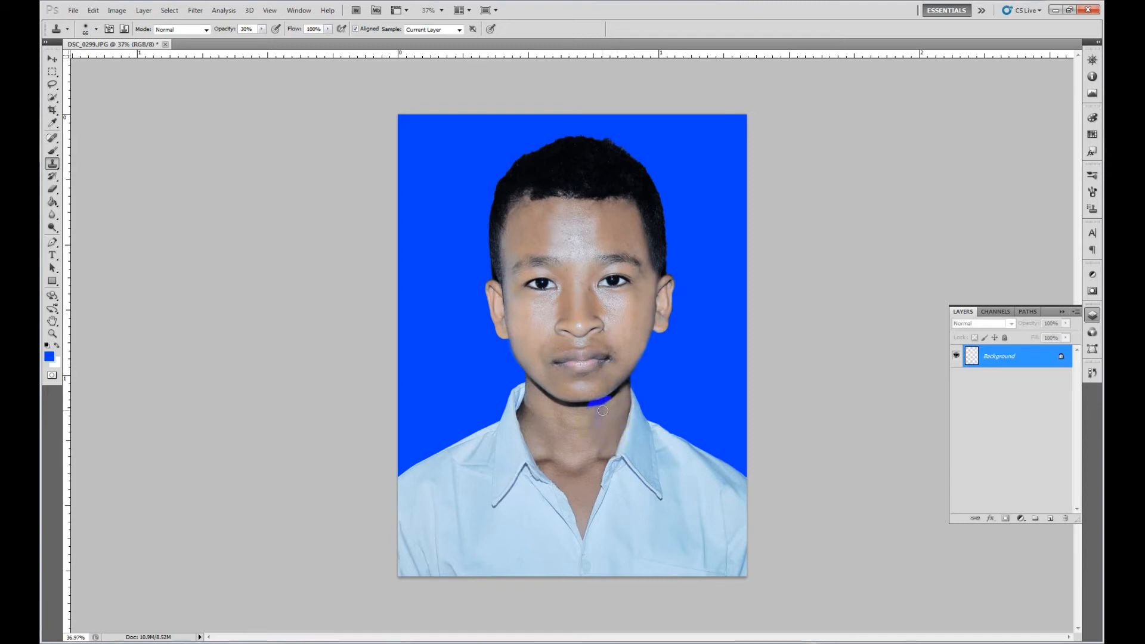
{"action": "left_click_drag", "start_coordinate": [595, 426], "coordinate": [598, 413]}
{"action": "left_click", "coordinate": [601, 410]}
Touch up the skin on both cheeks and the middle of the forehead with the Clone Stamp.
{"action": "left_click", "coordinate": [637, 383]}
{"action": "left_click", "coordinate": [609, 315]}
{"action": "left_click", "coordinate": [536, 309]}
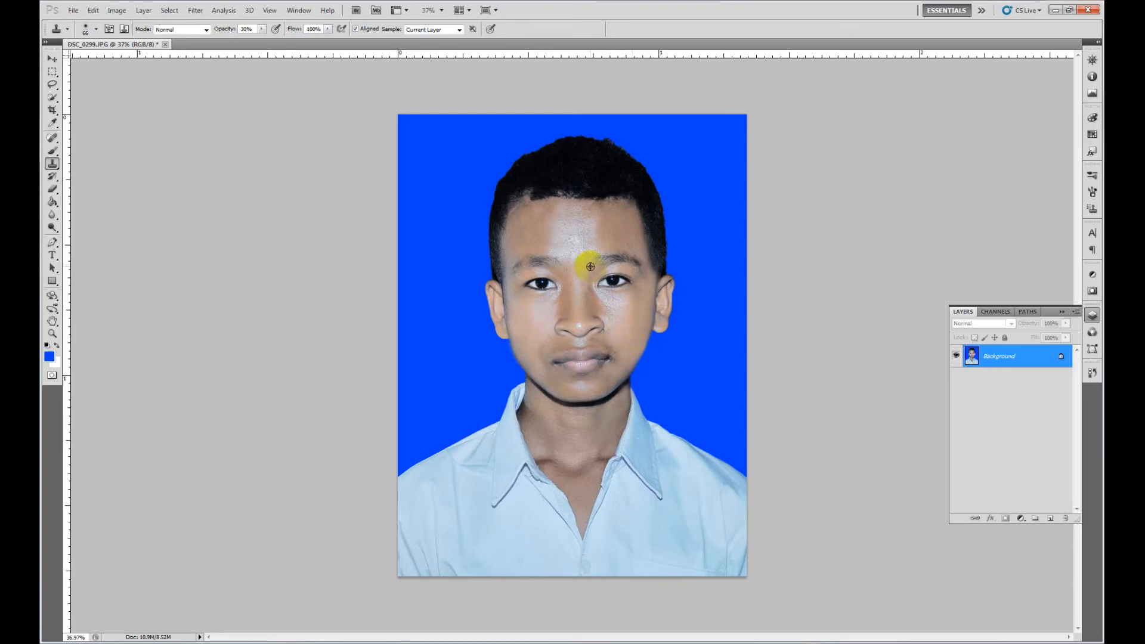
{"action": "left_click", "coordinate": [567, 225]}
Sample lower cheek skin and clone it over the area between the cheek and the upper lip.
{"action": "left_click", "coordinate": [544, 344]}
{"action": "left_click", "coordinate": [545, 364]}
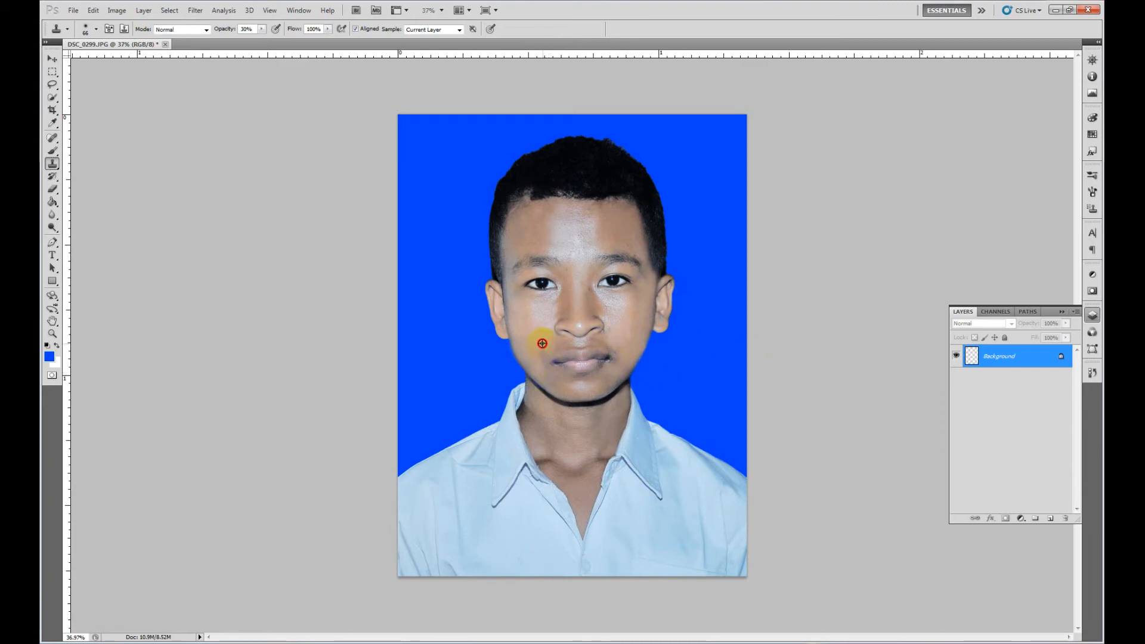
{"action": "left_click", "coordinate": [546, 346], "text": "alt"}
{"action": "left_click", "coordinate": [553, 343]}
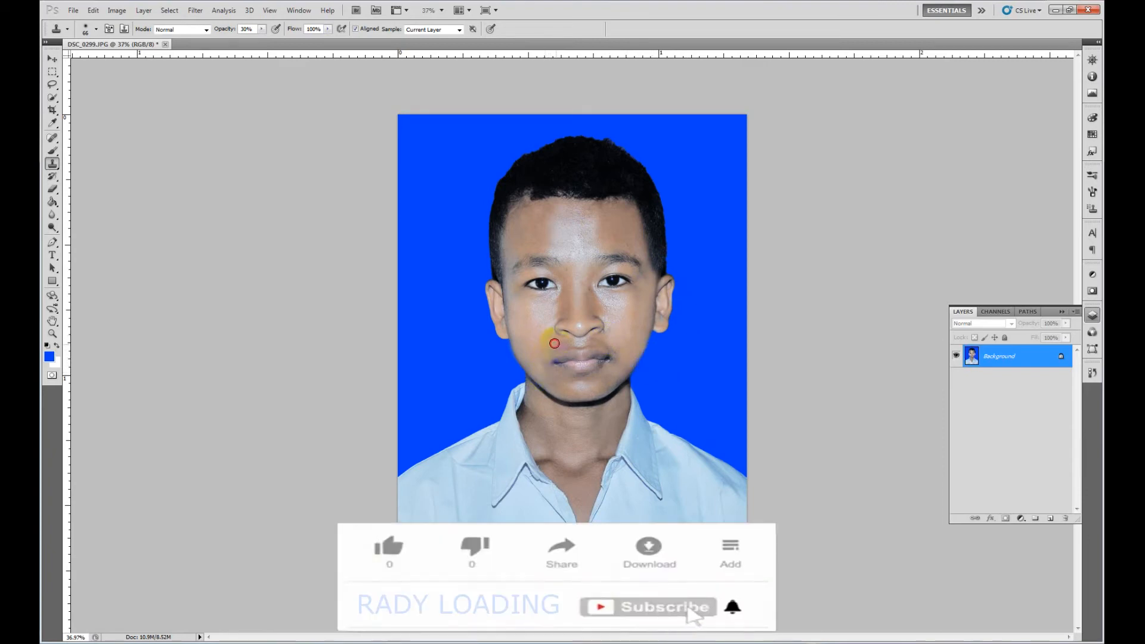
Resample chin skin and clone it over the chin and along the jaw edge below the mouth corner.
{"action": "scroll", "coordinate": [608, 421], "scroll_direction": "down", "scroll_amount": 1}
{"action": "left_click", "coordinate": [598, 392]}
{"action": "left_click", "coordinate": [580, 376]}
{"action": "left_click", "coordinate": [584, 378], "text": "alt"}
{"action": "left_click", "coordinate": [597, 374]}
{"action": "left_click", "coordinate": [606, 381], "text": "alt"}
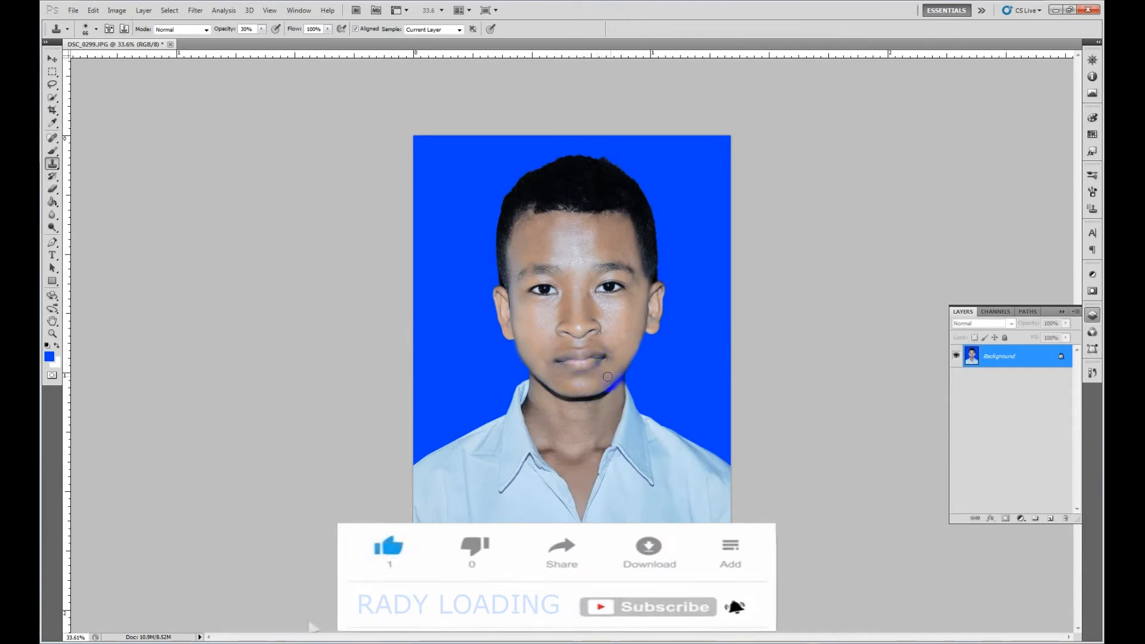
{"action": "left_click", "coordinate": [611, 378]}
{"action": "left_click", "coordinate": [609, 382]}
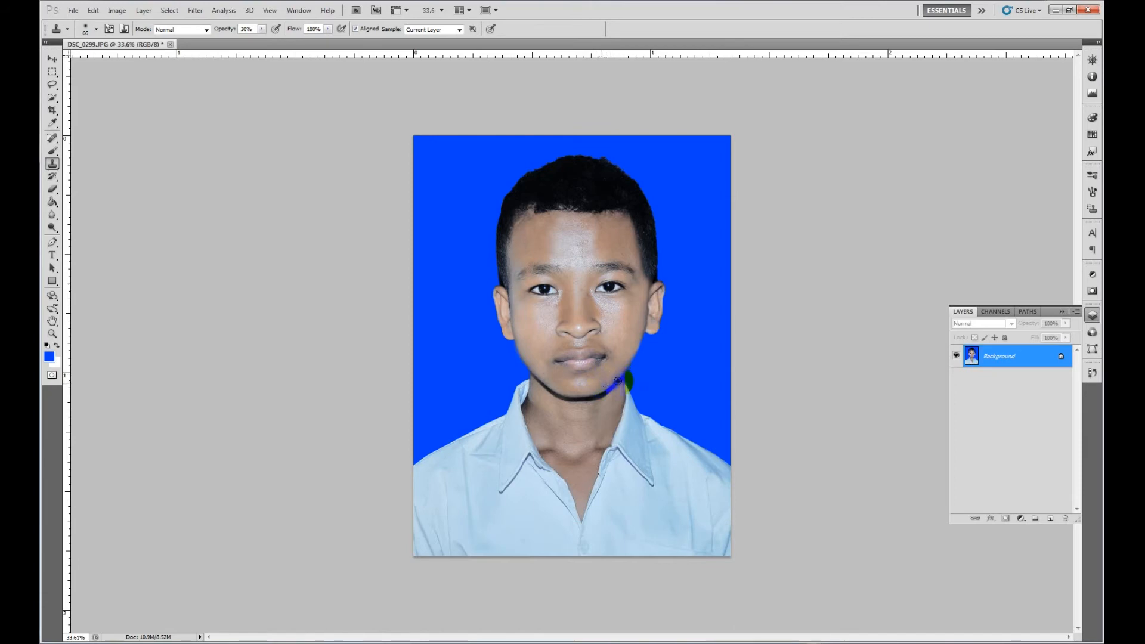
{"action": "scroll", "coordinate": [603, 357], "scroll_direction": "up", "scroll_amount": 4}
{"action": "scroll", "coordinate": [602, 357], "scroll_direction": "down", "scroll_amount": 3}
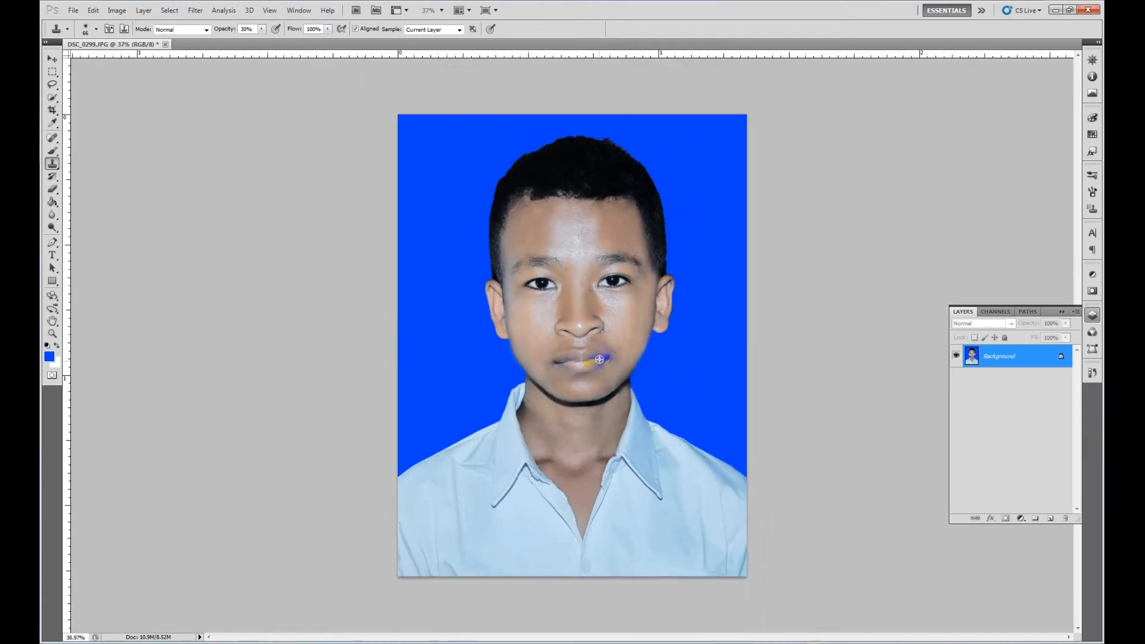
Select the shirt with the Quick Selection tool, exclude the neck skin in the collar opening, and feather the selection.
{"action": "left_click", "coordinate": [53, 97]}
{"action": "mouse_move", "coordinate": [549, 537]}
{"action": "left_mouse_down"}
{"action": "mouse_move", "coordinate": [610, 553]}
{"action": "mouse_move", "coordinate": [633, 509]}
{"action": "mouse_move", "coordinate": [639, 427]}
{"action": "left_mouse_up"}
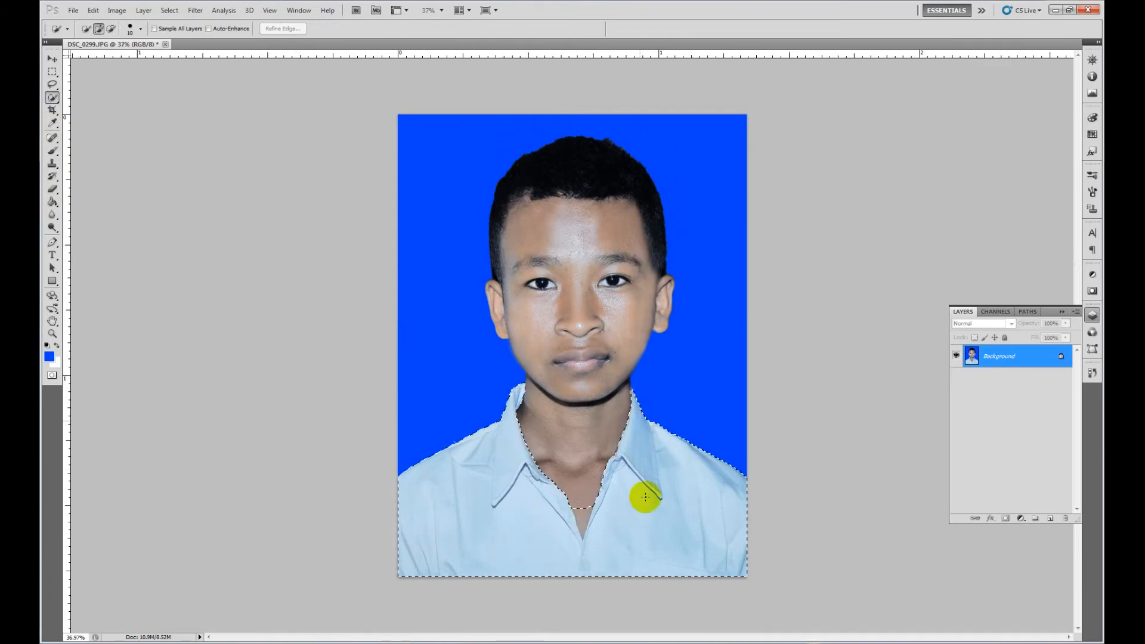
{"action": "left_click", "coordinate": [582, 520], "text": "alt"}
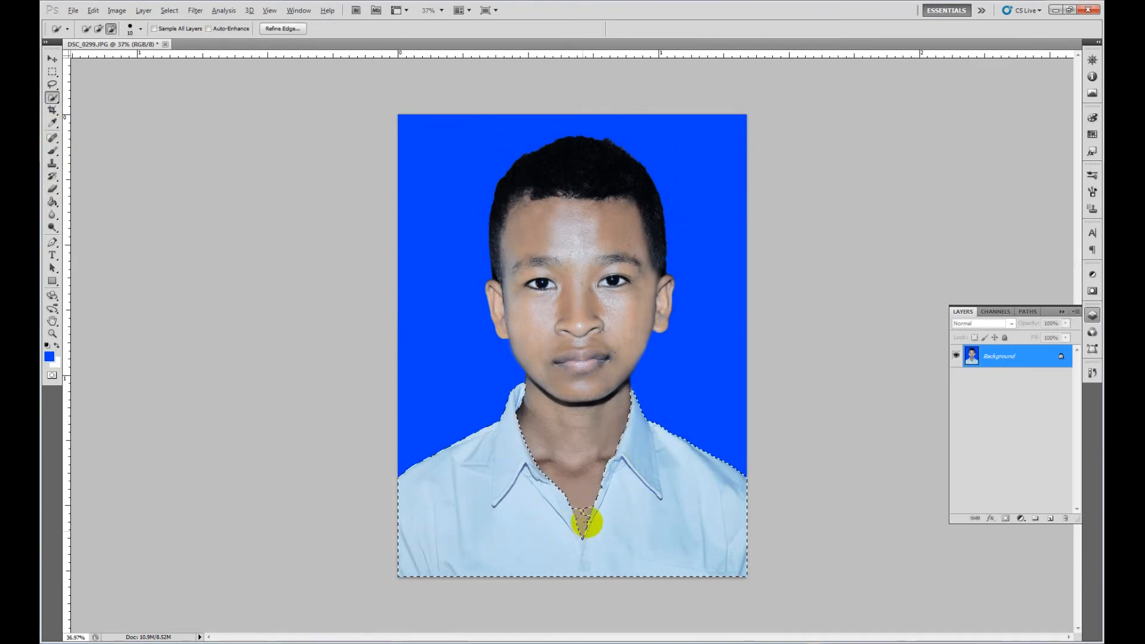
{"action": "left_click", "coordinate": [578, 512], "text": "alt"}
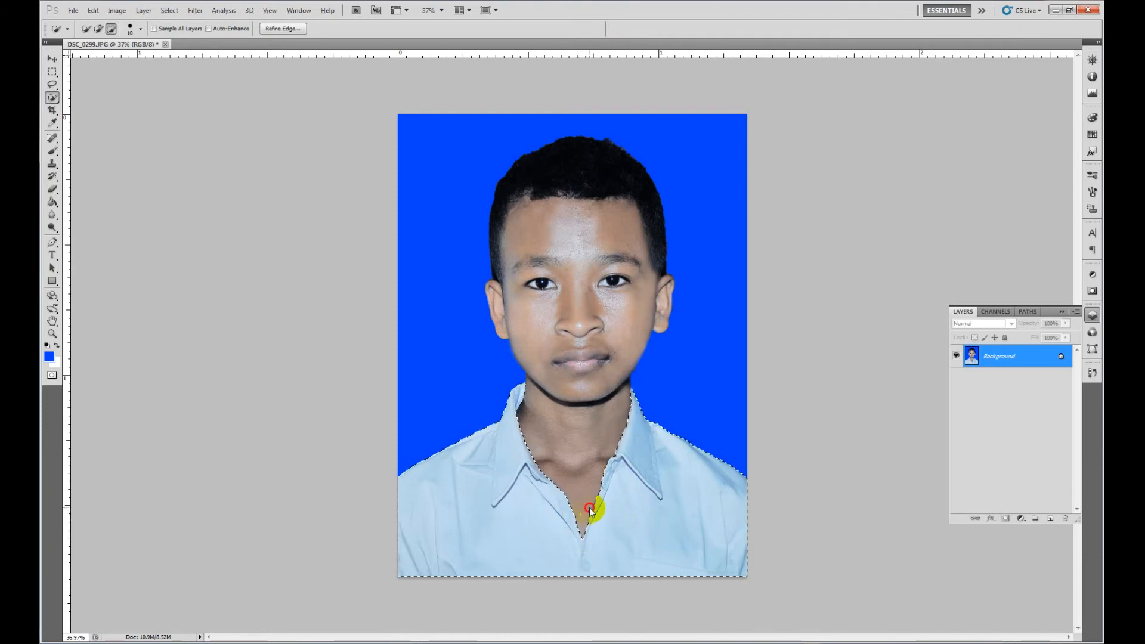
{"action": "right_click", "coordinate": [641, 516]}
{"action": "left_click", "coordinate": [696, 311]}
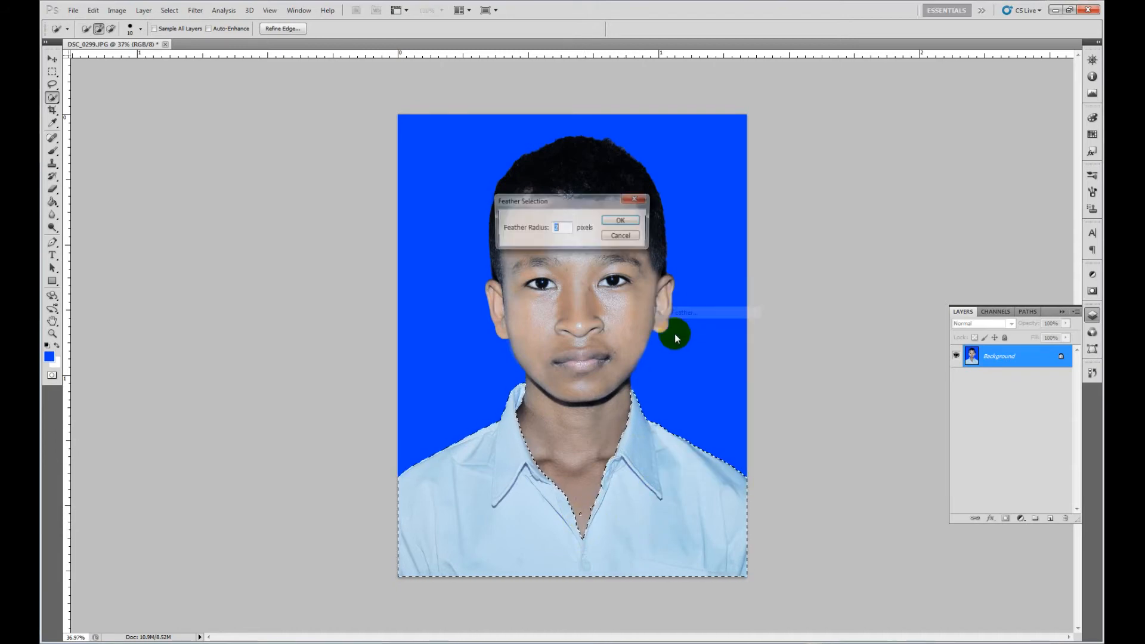
{"action": "left_click", "coordinate": [621, 220]}
Brighten the selected shirt to near white by raising the Curves midtones, and clear the selection.
{"action": "key", "text": "ctrl+m"}
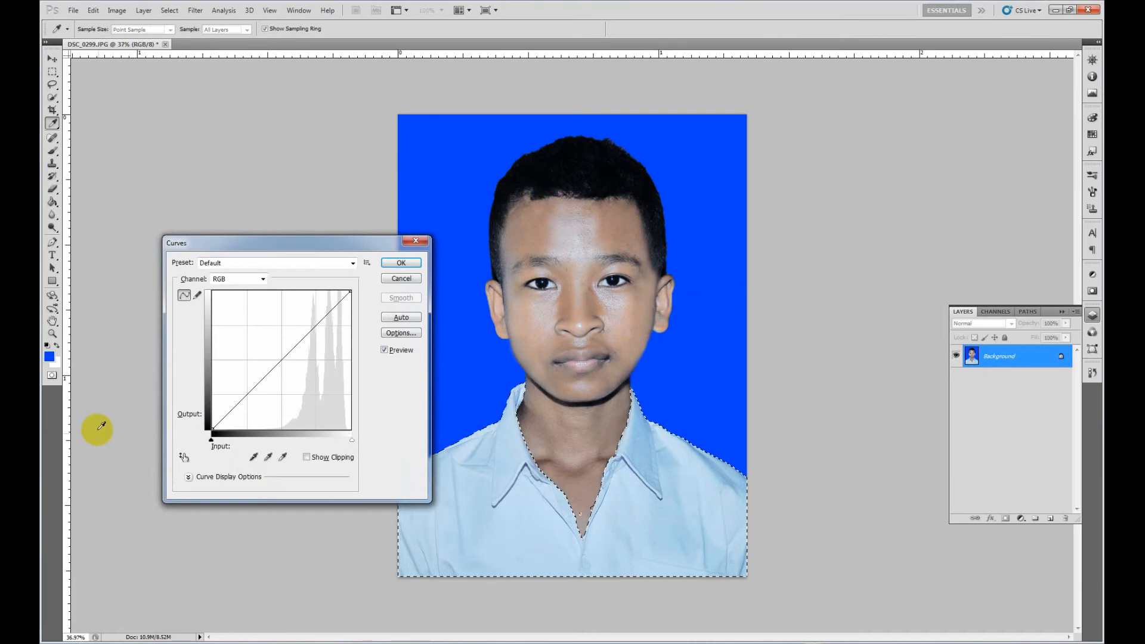
{"action": "left_click_drag", "start_coordinate": [274, 366], "coordinate": [266, 351]}
{"action": "left_click", "coordinate": [401, 263]}
{"action": "key", "text": "ctrl+d"}
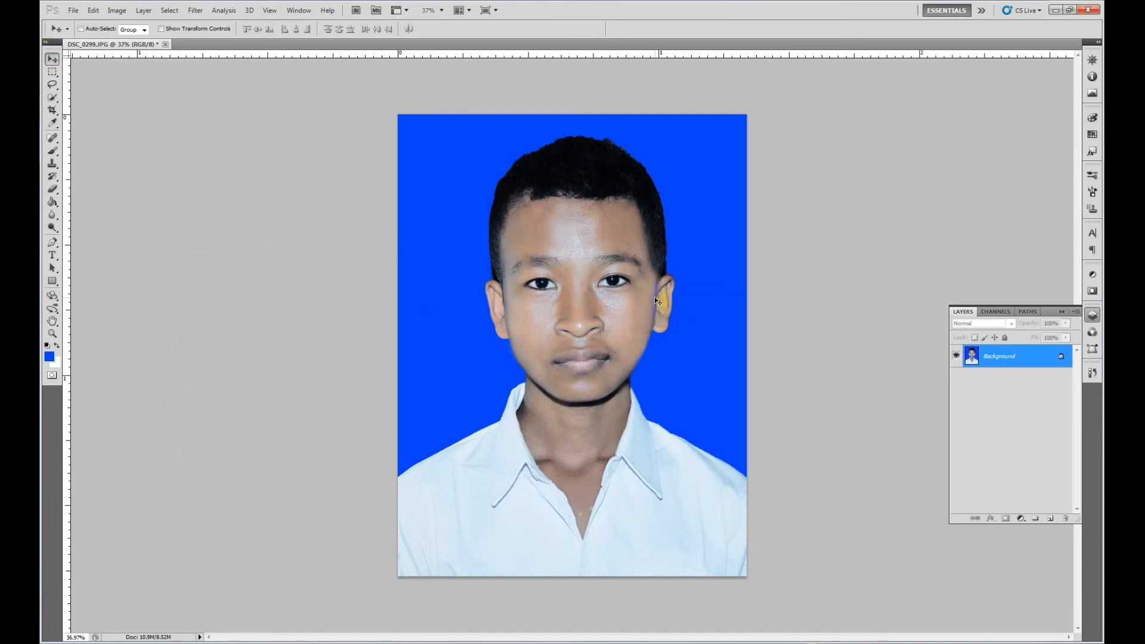
Warm the whole photo with Color Balance, shifting the midtones toward red with green at +3.
{"action": "key", "text": "ctrl+b"}
{"action": "mouse_move", "coordinate": [760, 480]}
{"action": "left_mouse_down"}
{"action": "mouse_move", "coordinate": [750, 479]}
{"action": "mouse_move", "coordinate": [800, 476]}
{"action": "mouse_move", "coordinate": [748, 469]}
{"action": "mouse_move", "coordinate": [766, 468]}
{"action": "left_mouse_up"}
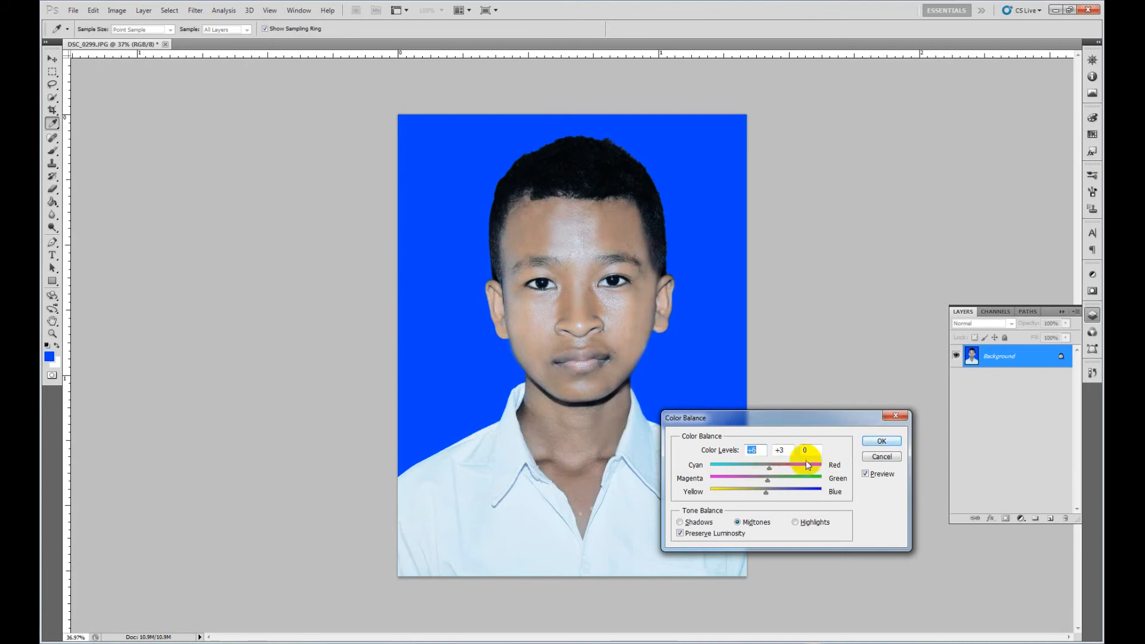
{"action": "left_click_drag", "start_coordinate": [768, 466], "coordinate": [779, 470]}
{"action": "left_click", "coordinate": [881, 441]}
{"action": "key", "text": "v"}
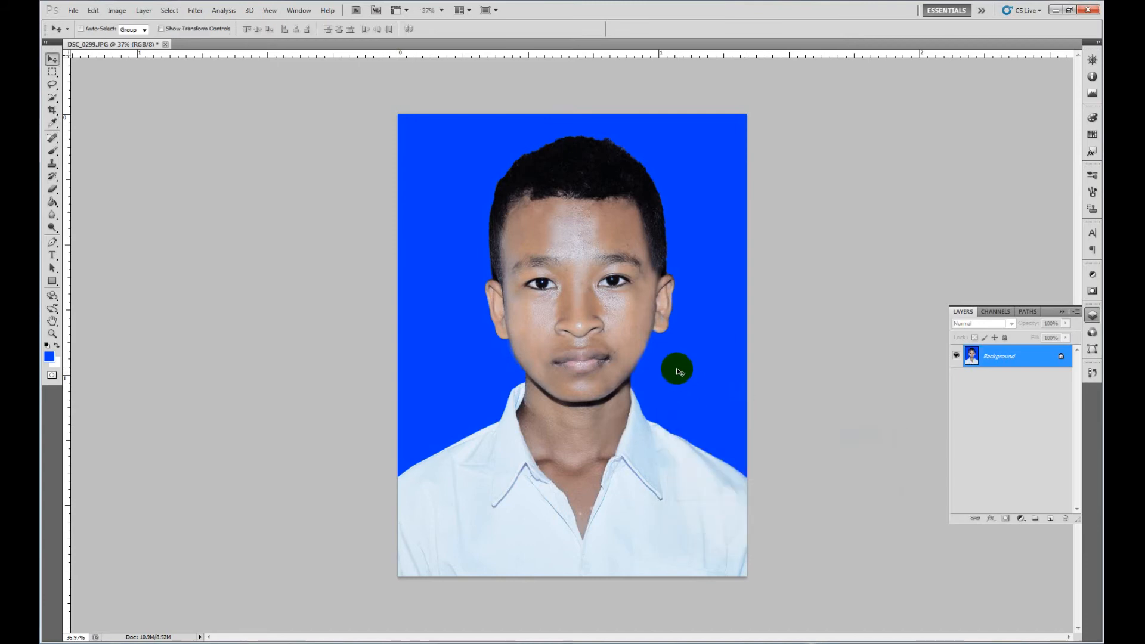
Brighten the whole photo slightly with Curves, raising input 108 to output 118.
{"action": "key", "text": "ctrl+m"}
{"action": "left_click_drag", "start_coordinate": [276, 357], "coordinate": [272, 365]}
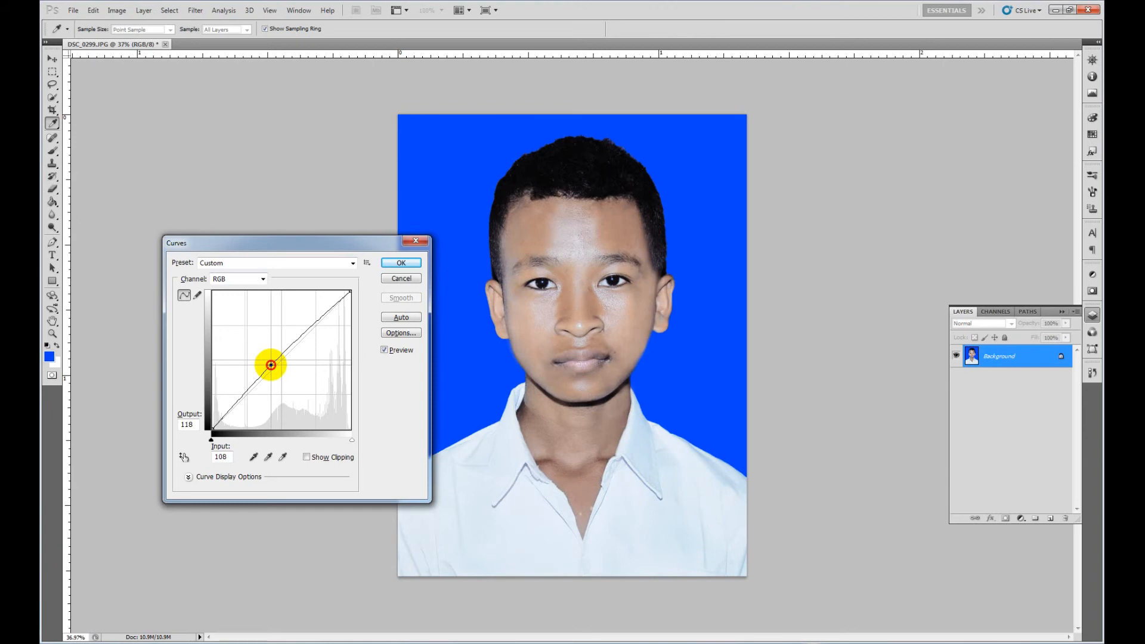
{"action": "left_click", "coordinate": [401, 263]}
Duplicate the photo onto a new layer and warp the side of the lower-set ear slightly downward from its outer edge.
{"action": "key", "text": "ctrl+j"}
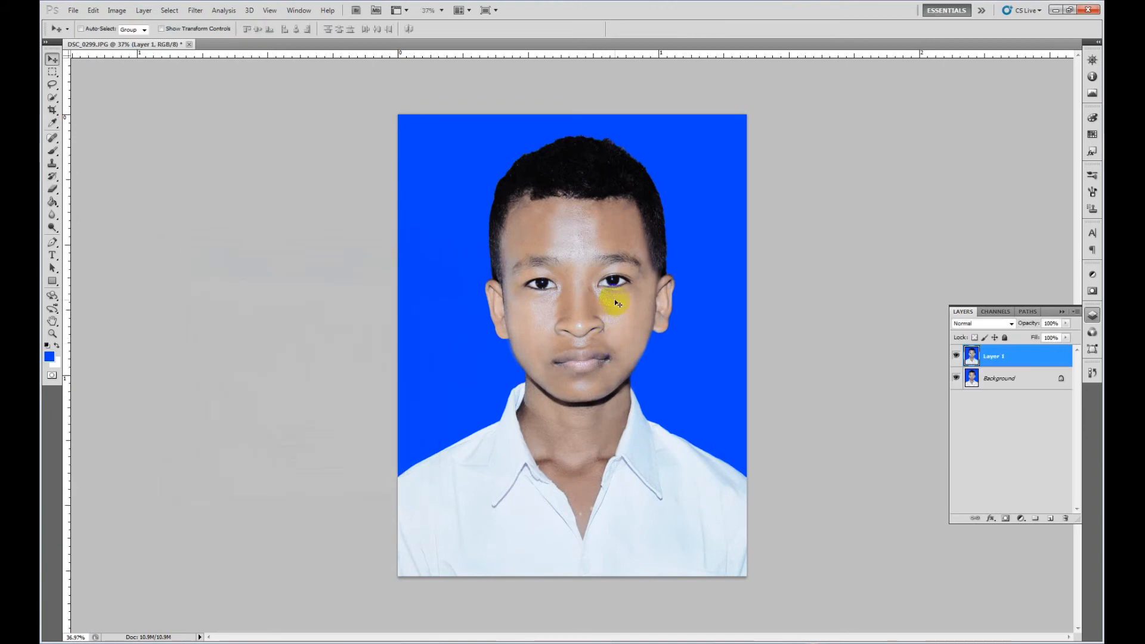
{"action": "key", "text": "ctrl+t"}
{"action": "right_click", "coordinate": [674, 233]}
{"action": "left_click", "coordinate": [723, 314]}
{"action": "left_click_drag", "start_coordinate": [748, 269], "coordinate": [748, 288]}
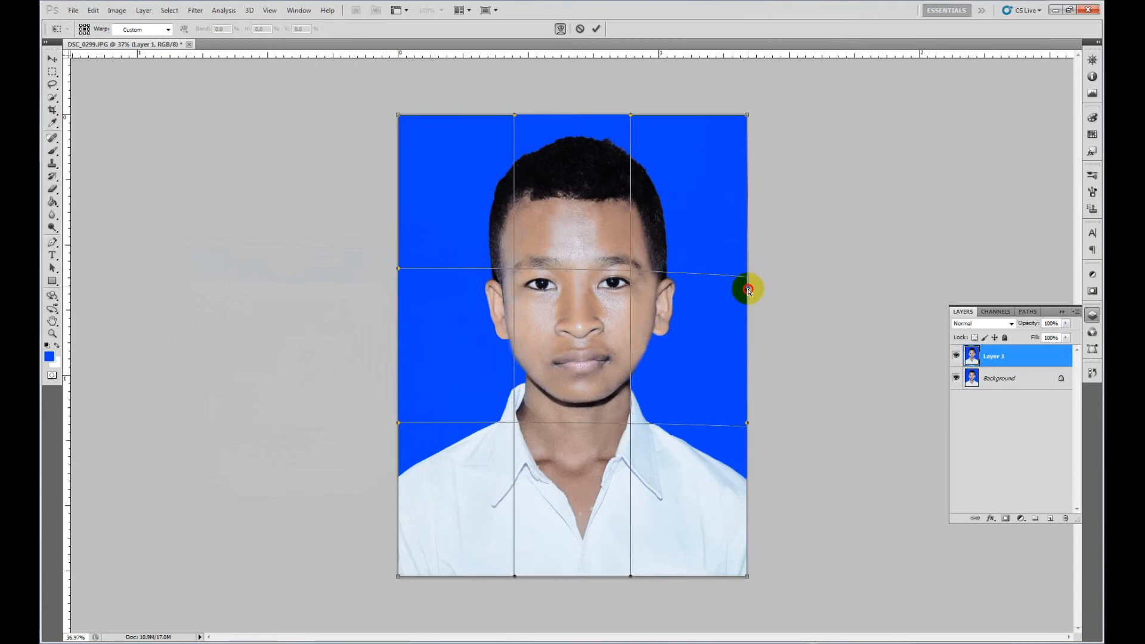
{"action": "key", "text": "Return"}
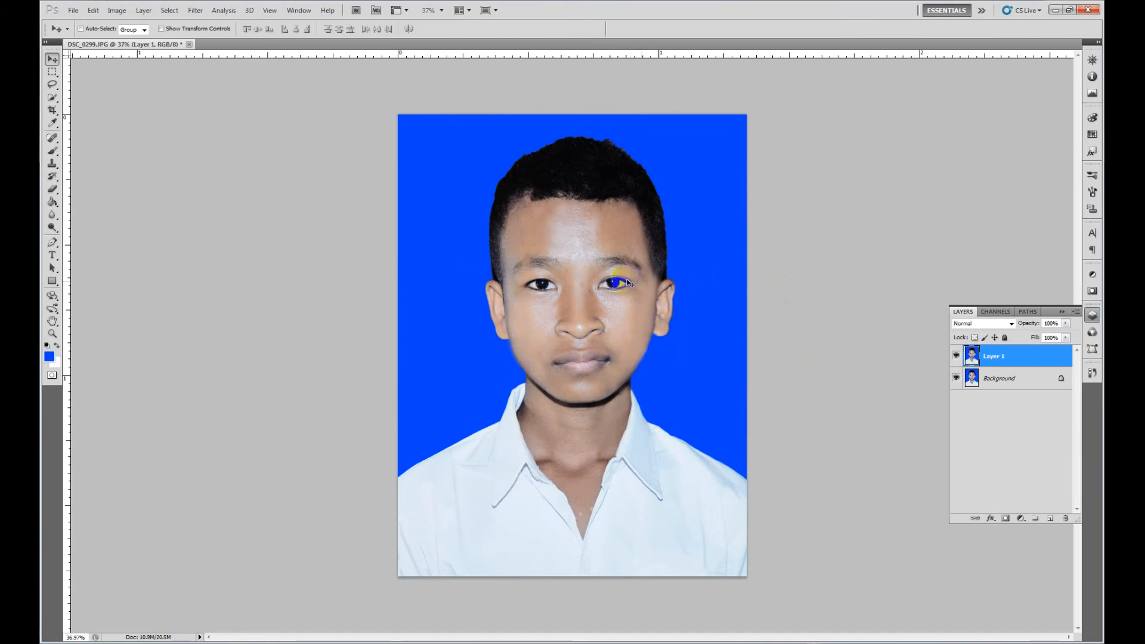
Set the Clone Stamp opacity to 100% and clone blue background over the bump at the top of the hair.
{"action": "right_click", "coordinate": [609, 140]}
{"action": "left_click", "coordinate": [631, 131]}
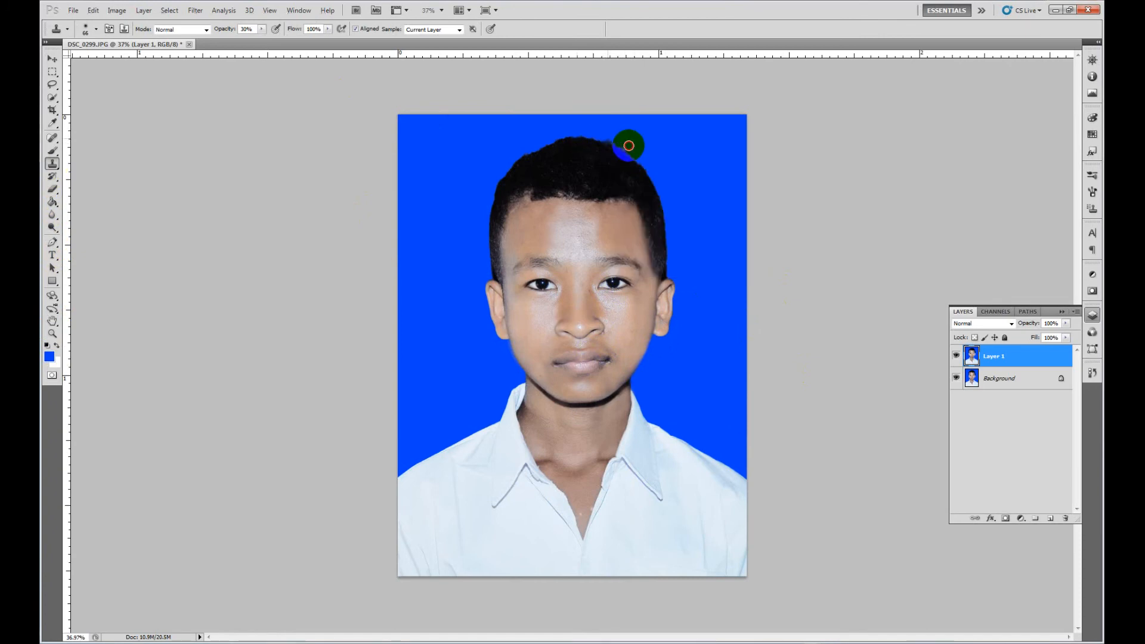
{"action": "left_click", "coordinate": [262, 30]}
{"action": "left_click_drag", "start_coordinate": [269, 44], "coordinate": [302, 40]}
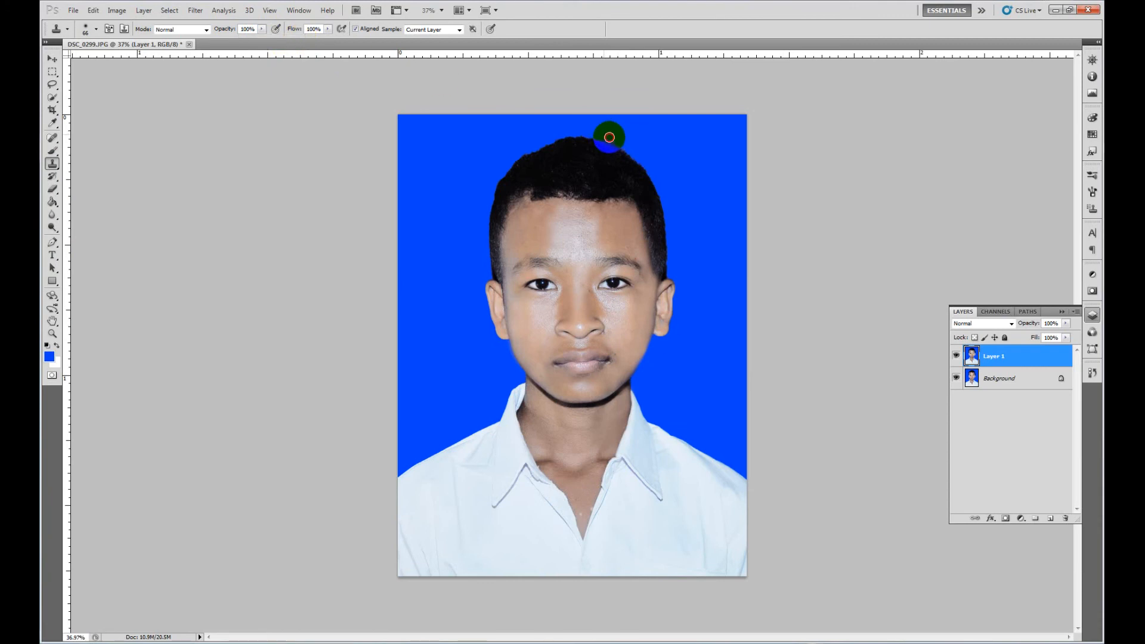
{"action": "left_click_drag", "start_coordinate": [619, 142], "coordinate": [639, 157]}
Smooth the remaining hair outline at the crown and opposite side with cloned blue background.
{"action": "left_click", "coordinate": [506, 147], "text": "alt"}
{"action": "left_click_drag", "start_coordinate": [525, 144], "coordinate": [507, 159]}
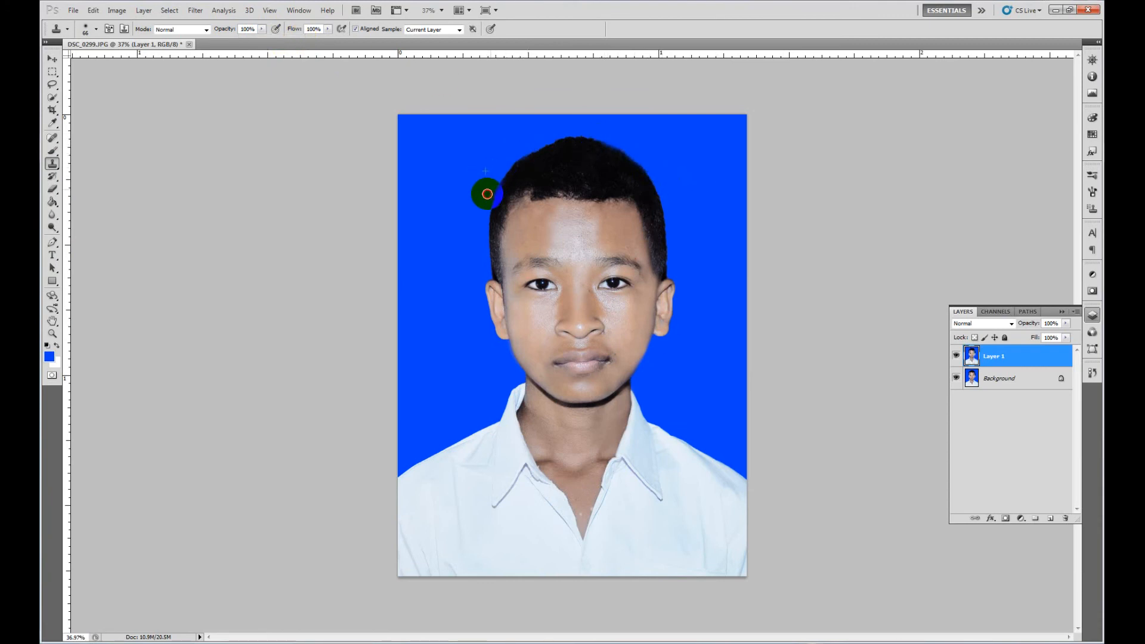
{"action": "left_click", "coordinate": [589, 134]}
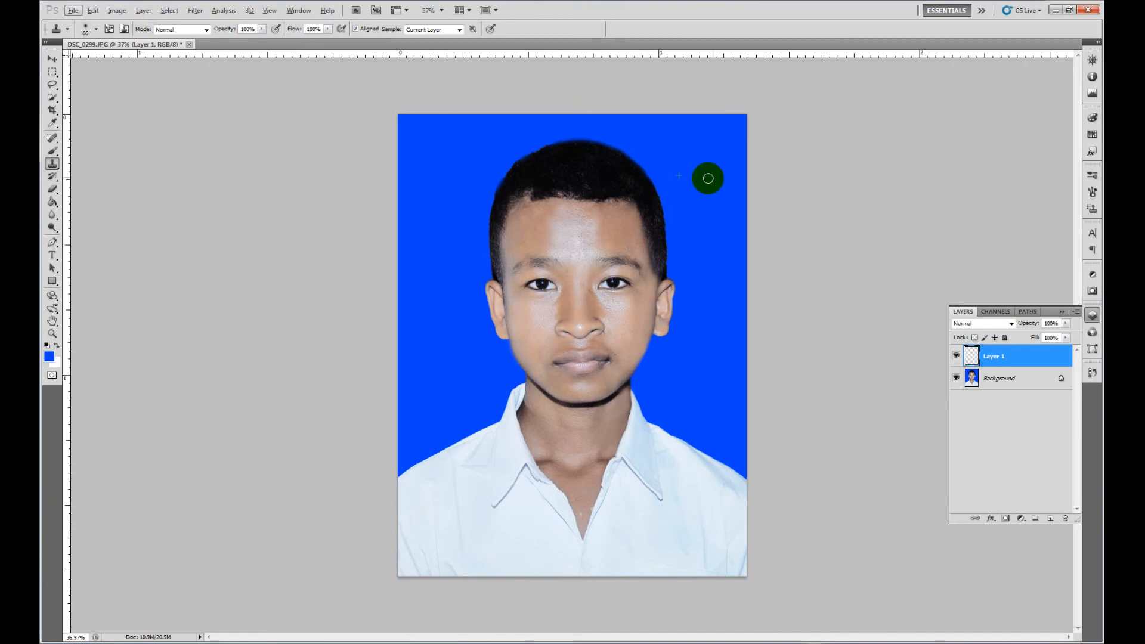
{"action": "left_click", "coordinate": [492, 187]}
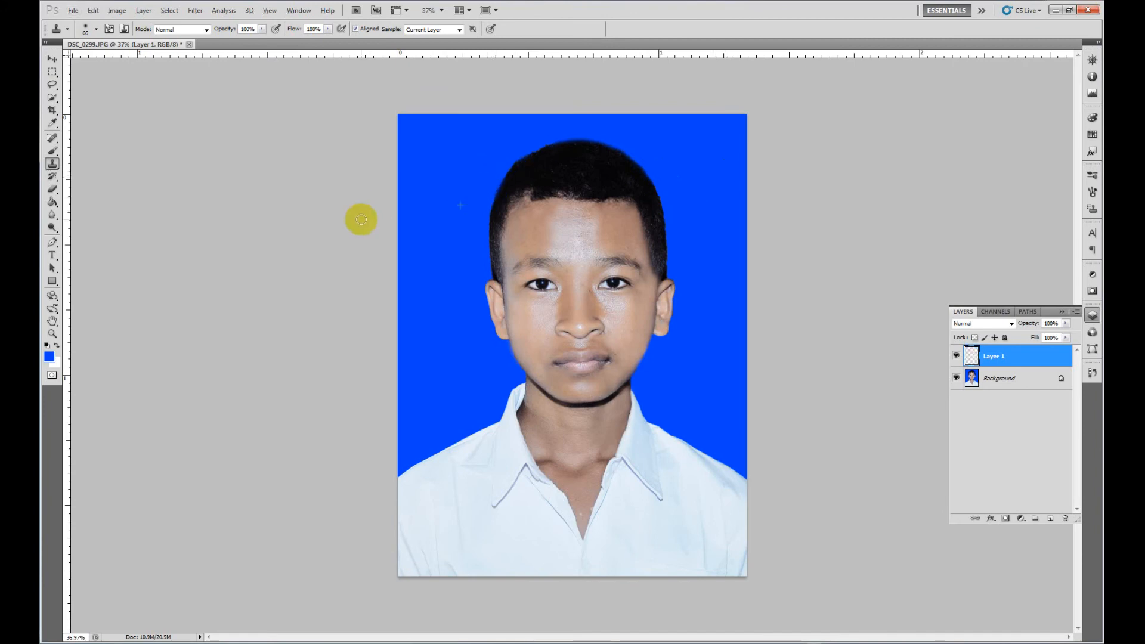
{"action": "mouse_move", "coordinate": [468, 159]}
{"action": "left_mouse_down"}
{"action": "mouse_move", "coordinate": [495, 175]}
{"action": "mouse_move", "coordinate": [487, 200]}
{"action": "left_mouse_up"}
{"action": "scroll", "coordinate": [577, 254], "scroll_direction": "down", "scroll_amount": 1}
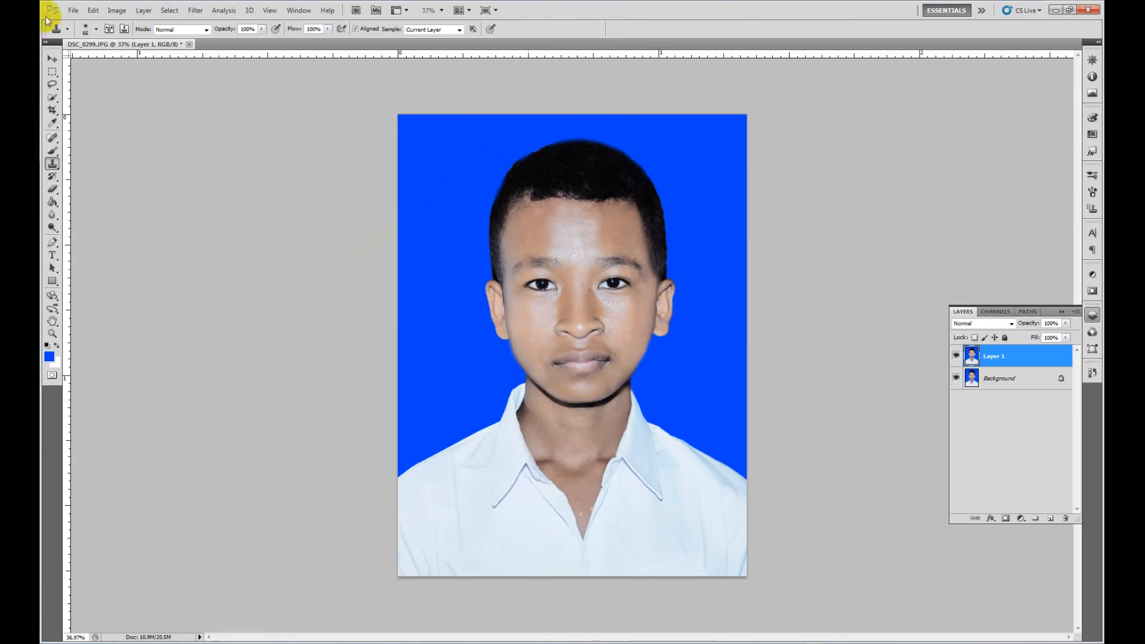
Merge all layers into the background and duplicate the merged photo onto a new layer.
{"action": "left_click", "coordinate": [48, 59]}
{"action": "key", "text": "ctrl+shift+e"}
{"action": "key", "text": "ctrl+j"}
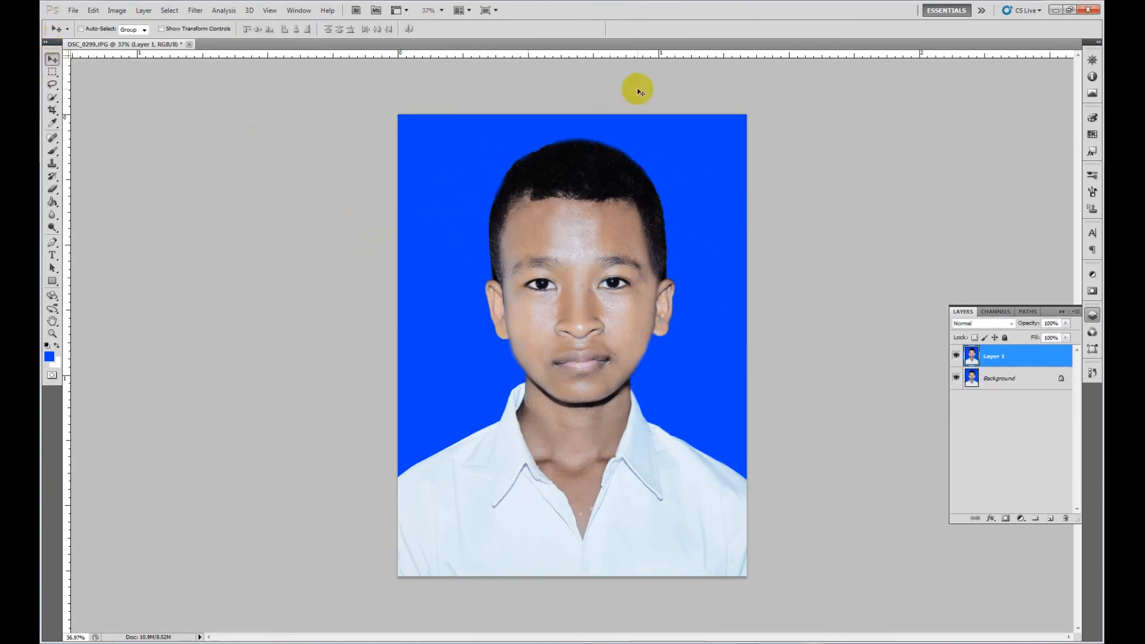
Enlarge the canvas to 13 cm wide and about 18 cm high with the photo anchored at the centre.
{"action": "left_click", "coordinate": [117, 12]}
{"action": "left_click", "coordinate": [141, 97]}
{"action": "left_click", "coordinate": [618, 227]}
{"action": "left_click", "coordinate": [597, 262]}
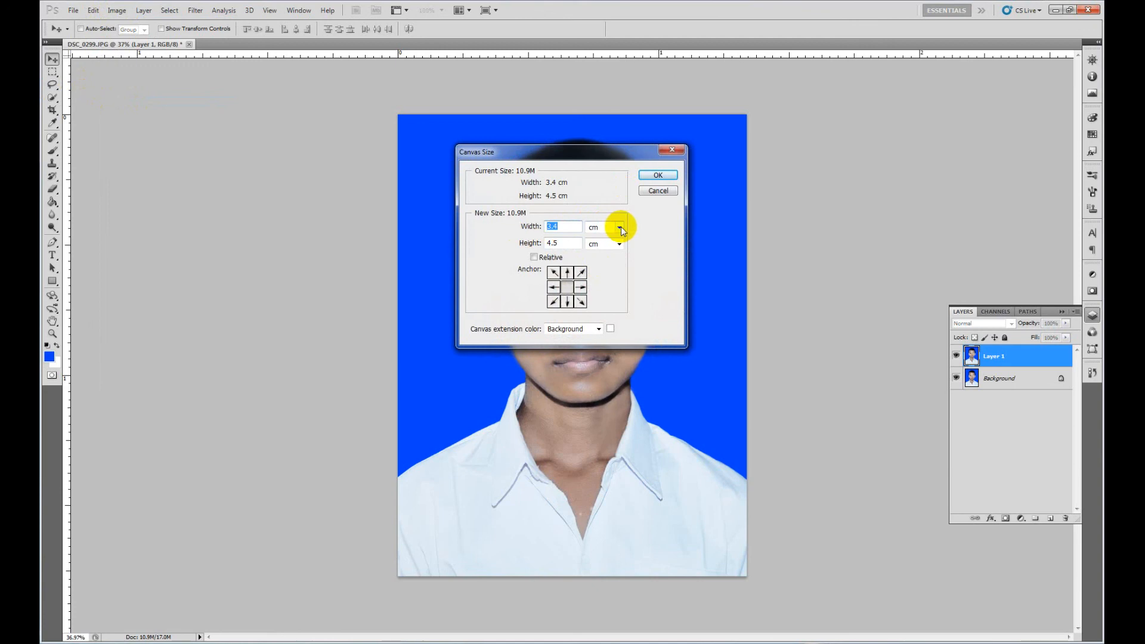
{"action": "type", "text": "13"}
{"action": "left_click_drag", "start_coordinate": [567, 243], "coordinate": [497, 244]}
{"action": "type", "text": "1"}
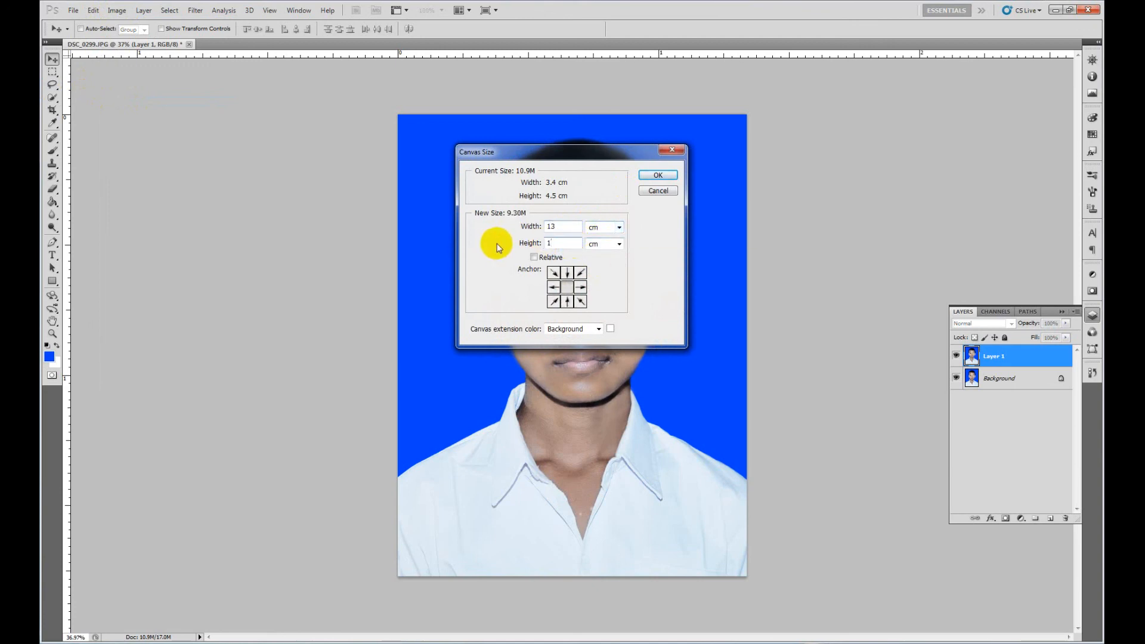
{"action": "key", "text": "Return"}
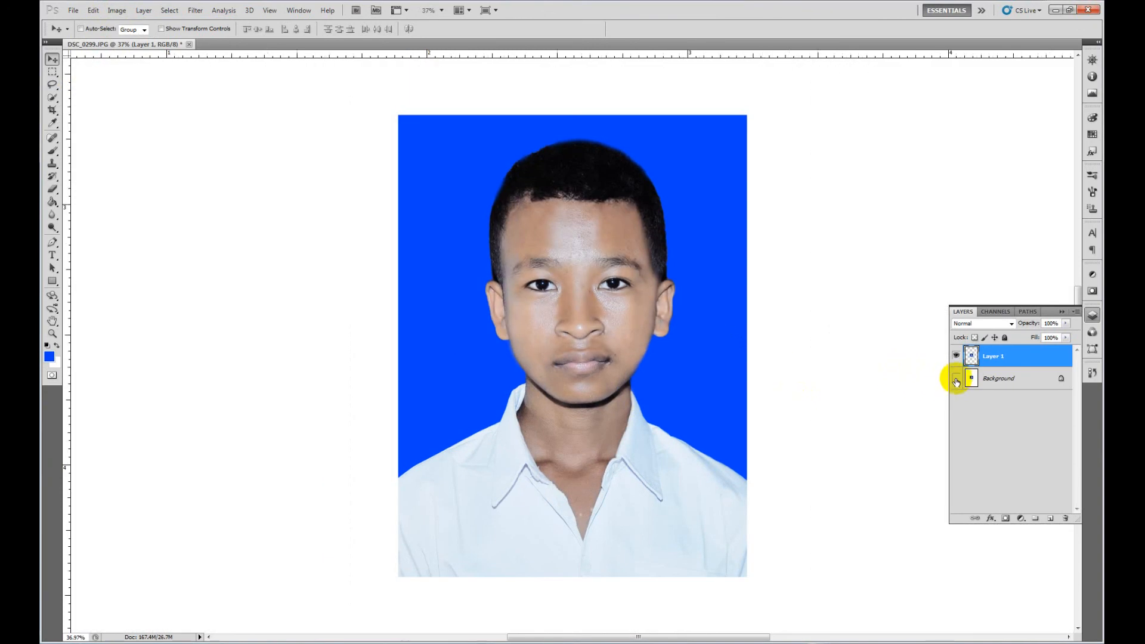
Hide the Background layer and arrange three copies of the photo in a row along the top of the canvas.
{"action": "left_click", "coordinate": [956, 378]}
{"action": "key", "text": "ctrl+minus"}
{"action": "key", "text": "ctrl+minus"}
{"action": "key", "text": "ctrl+minus"}
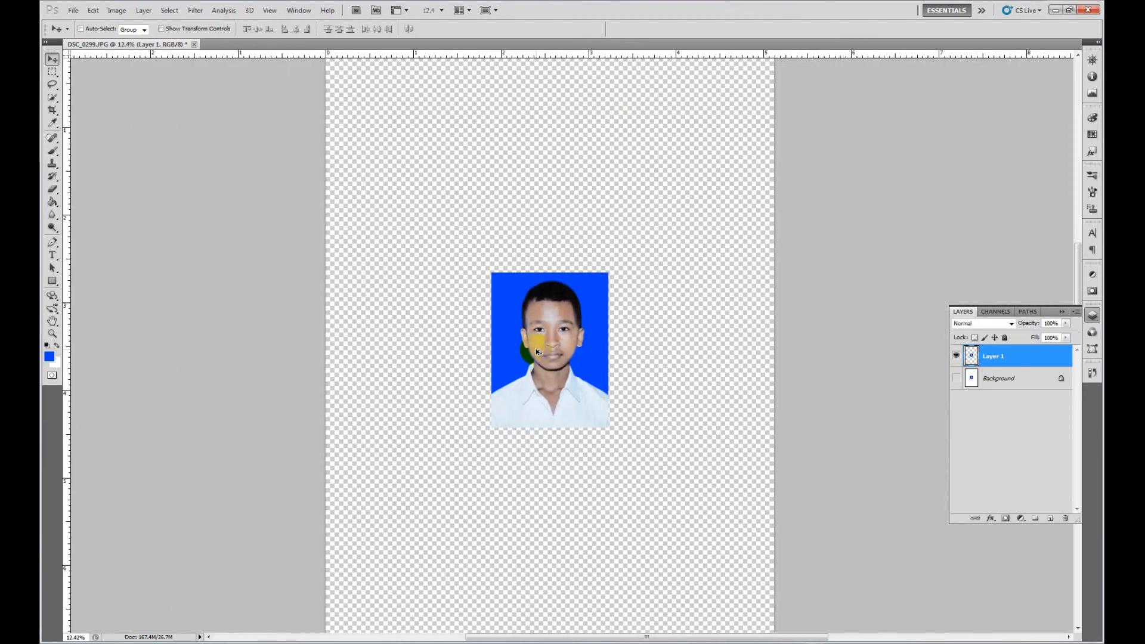
{"action": "scroll", "coordinate": [537, 352], "scroll_direction": "down", "scroll_amount": 3}
{"action": "left_click_drag", "start_coordinate": [567, 341], "coordinate": [653, 192]}
{"action": "left_click_drag", "start_coordinate": [672, 268], "coordinate": [336, 170]}
Duplicate the row of three photos and place the copies directly beneath it with a narrow gap.
{"action": "left_click_drag", "start_coordinate": [506, 178], "coordinate": [500, 286]}
{"action": "key", "text": "Down"}
{"action": "key", "text": "Down"}
{"action": "key", "text": "Down"}
{"action": "key", "text": "Down"}
{"action": "key", "text": "Down"}
{"action": "key", "text": "Down"}
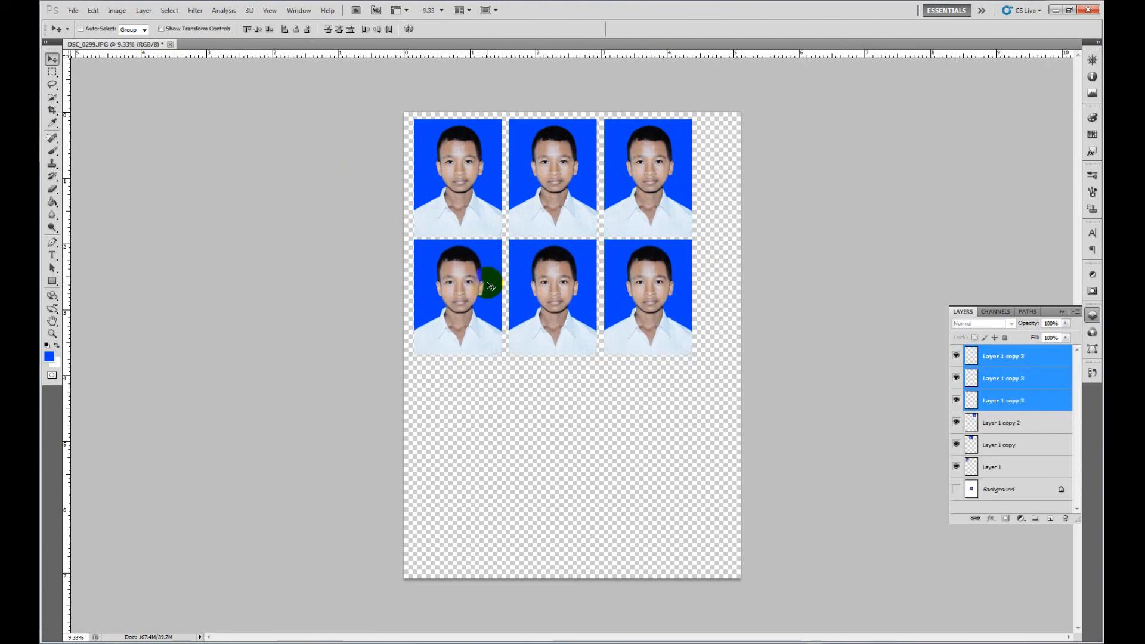
Duplicate the second row of three photos further down and rotate the copies to 90°.
{"action": "left_click_drag", "start_coordinate": [539, 313], "coordinate": [580, 352]}
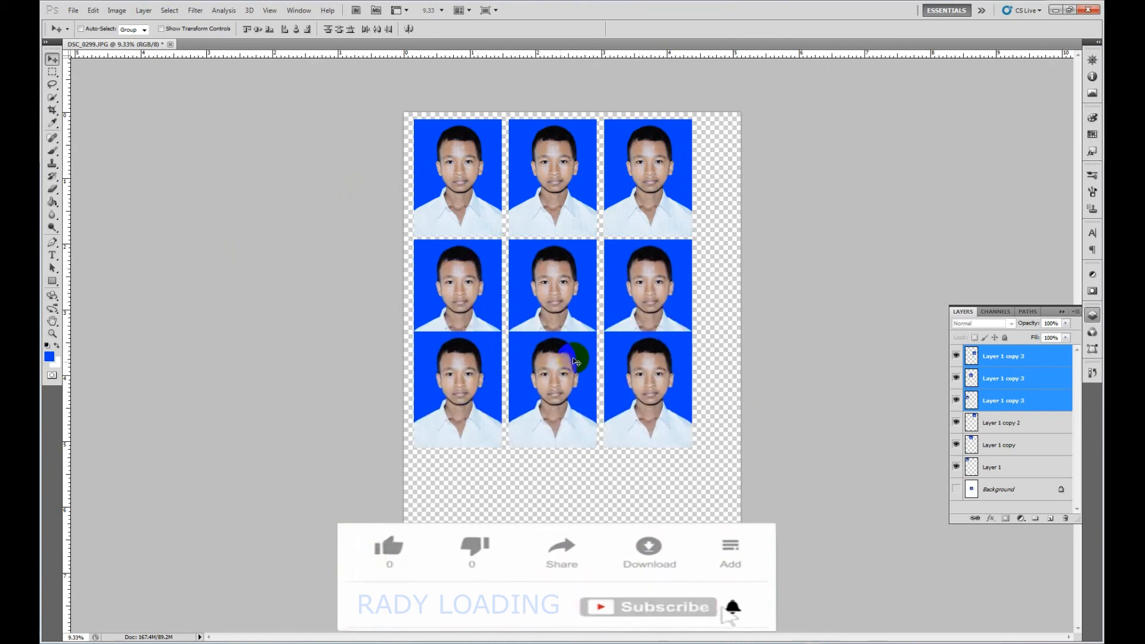
{"action": "key", "text": "ctrl+t"}
{"action": "left_click_drag", "start_coordinate": [718, 388], "coordinate": [621, 517]}
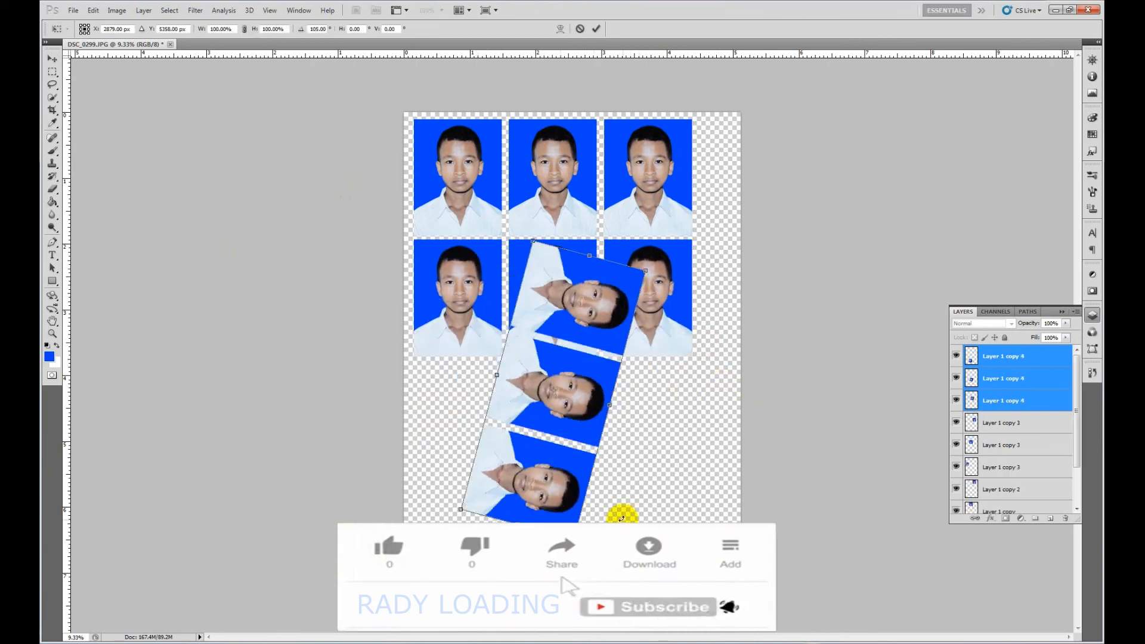
{"action": "left_click_drag", "start_coordinate": [488, 563], "coordinate": [415, 552]}
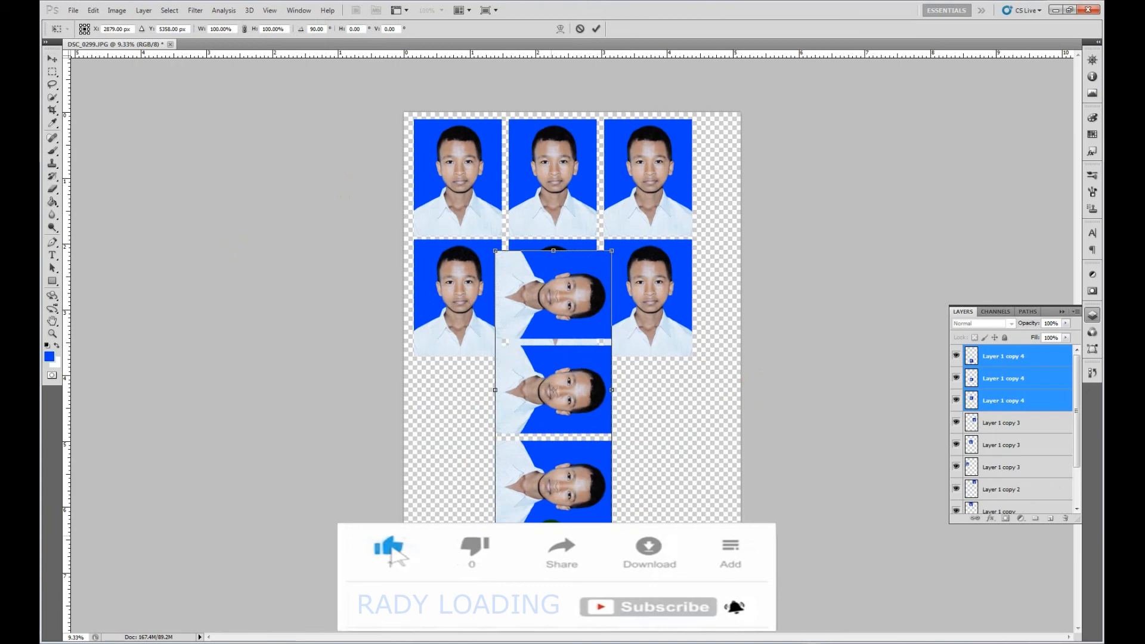
Scale the three rotated copies proportionally to about 75% and turn them back upright at 0°.
{"action": "left_click_drag", "start_coordinate": [614, 519], "coordinate": [581, 455]}
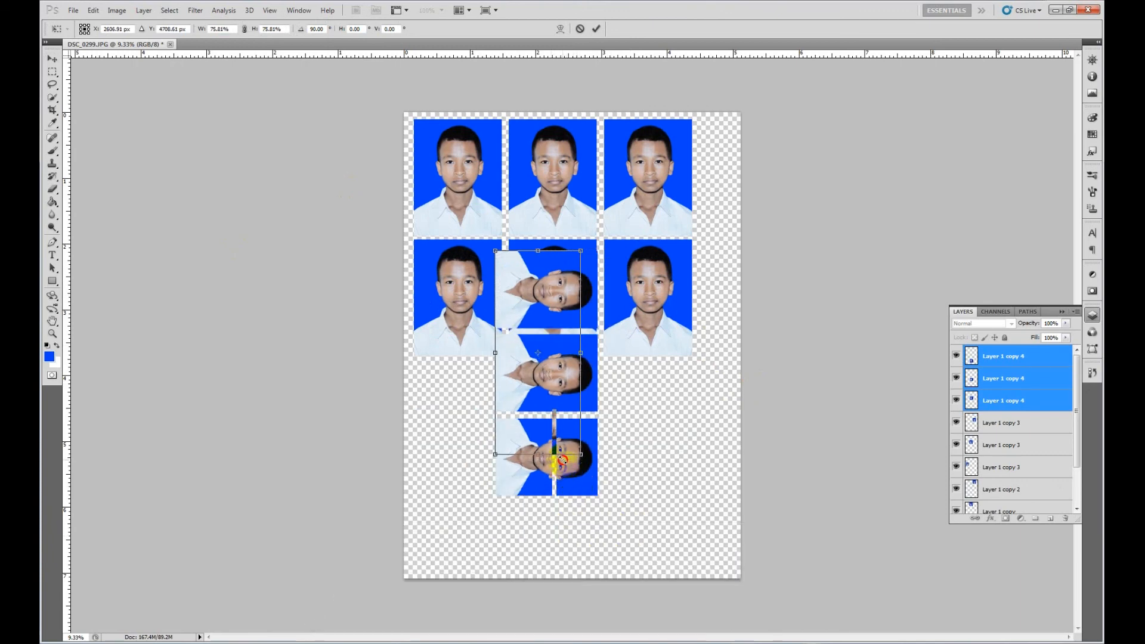
{"action": "left_click_drag", "start_coordinate": [542, 430], "coordinate": [556, 434]}
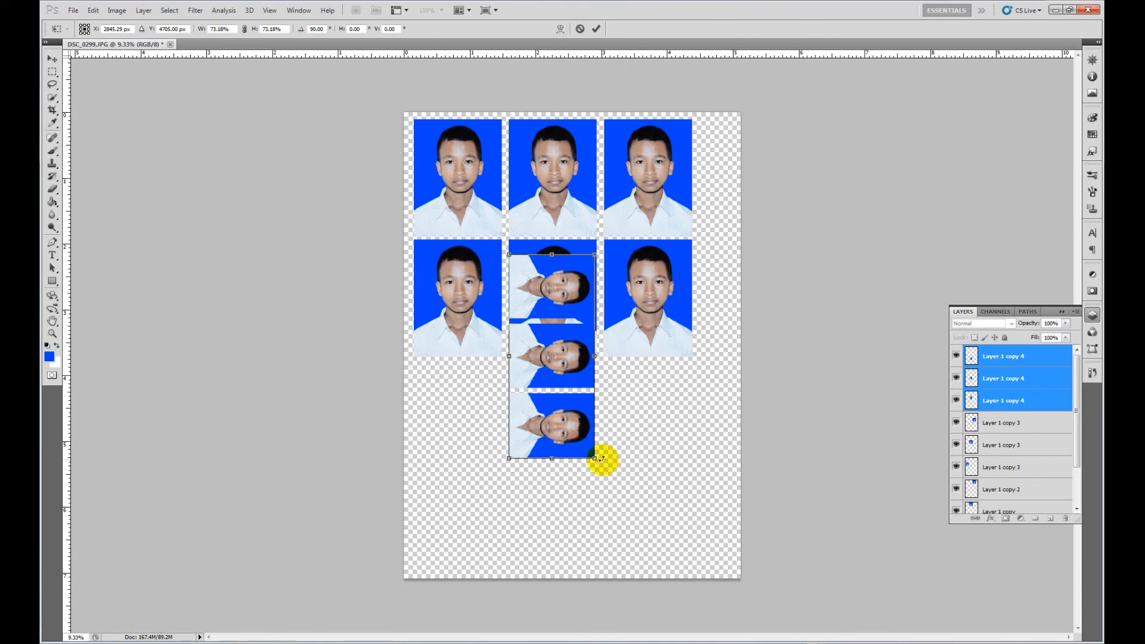
{"action": "left_click_drag", "start_coordinate": [595, 460], "coordinate": [578, 302]}
Place the reduced row of three photos just beneath the second row, flush with its left edge, and duplicate it directly below.
{"action": "left_click_drag", "start_coordinate": [569, 367], "coordinate": [536, 410]}
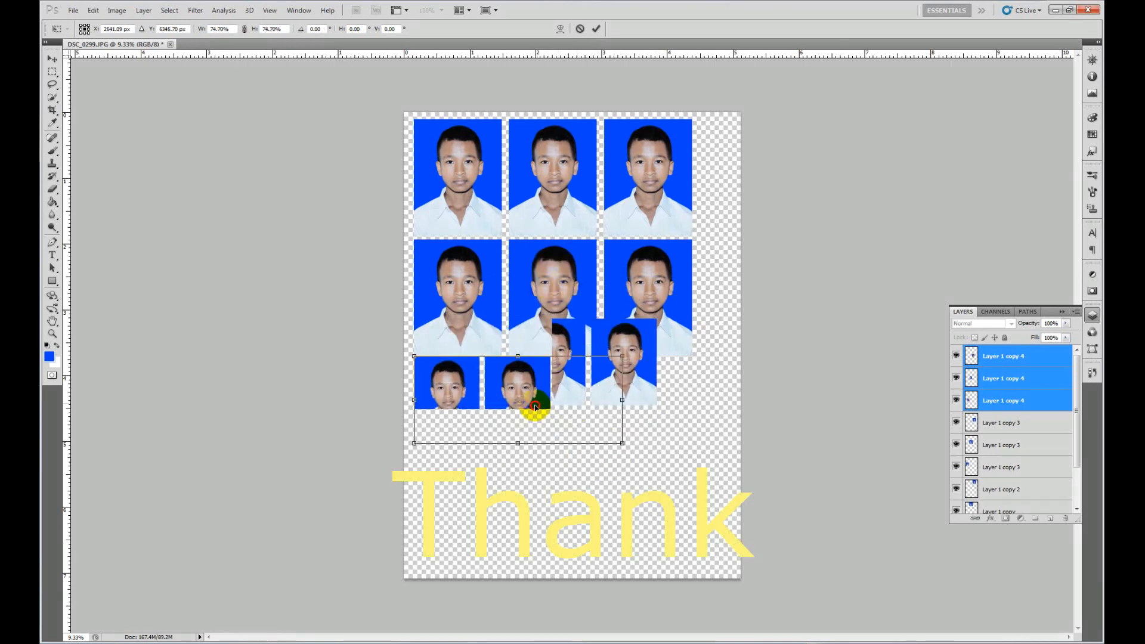
{"action": "key", "text": "Down"}
{"action": "key", "text": "Down"}
{"action": "key", "text": "Down"}
{"action": "key", "text": "Down"}
{"action": "key", "text": "Return"}
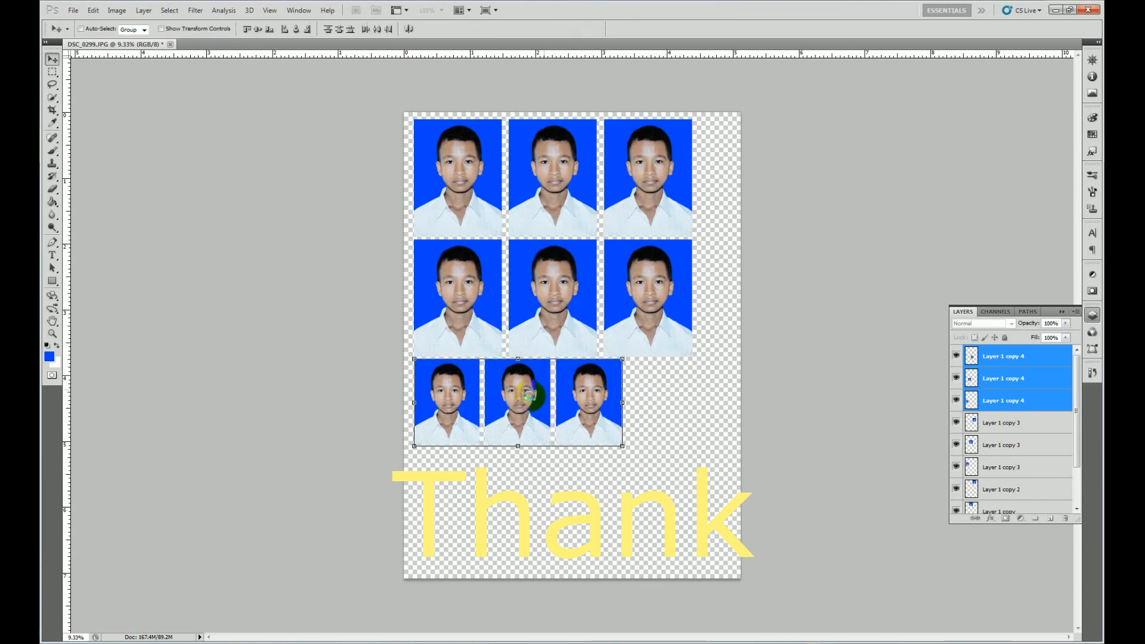
{"action": "left_click_drag", "start_coordinate": [531, 419], "coordinate": [524, 463]}
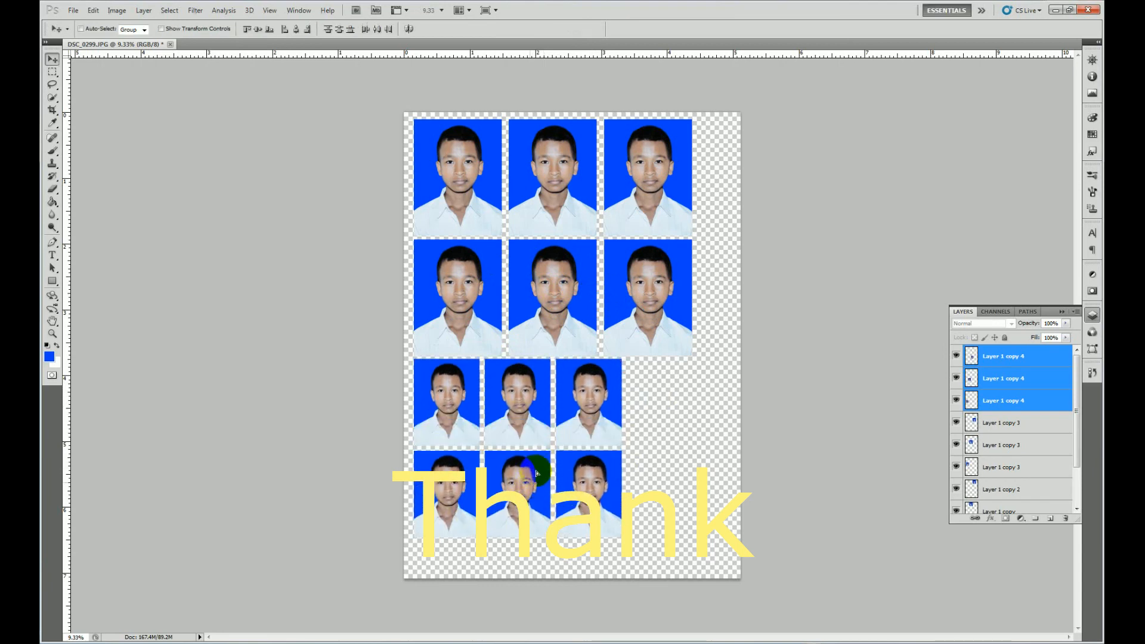